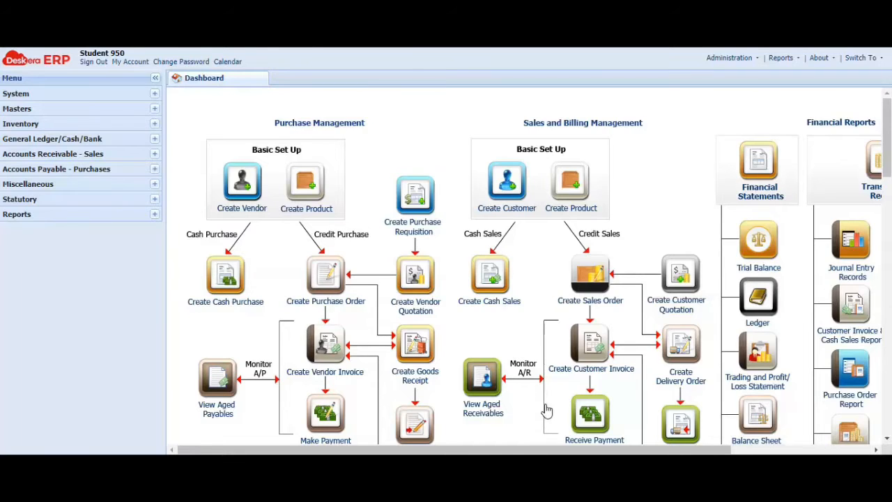
# Expand Masters and then Customers / Vendors in the left navigation menu
pyautogui.click(154, 108)
pyautogui.click(95, 124)
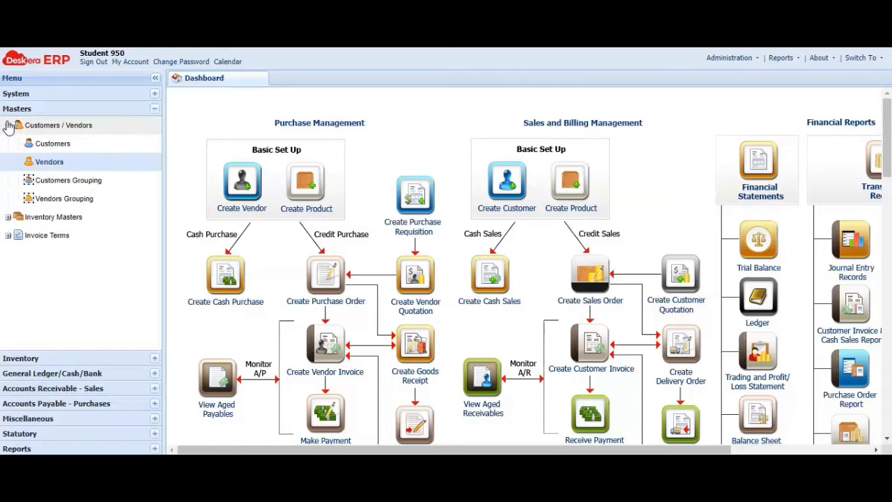
# Search the vendor list for 'Vendor 950', select it, and open Edit Vendor
pyautogui.click(44, 162)
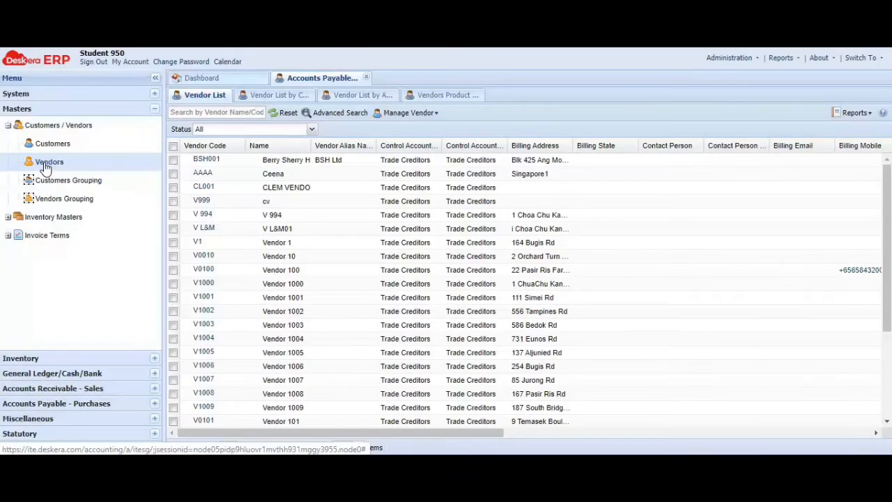
pyautogui.click(195, 113)
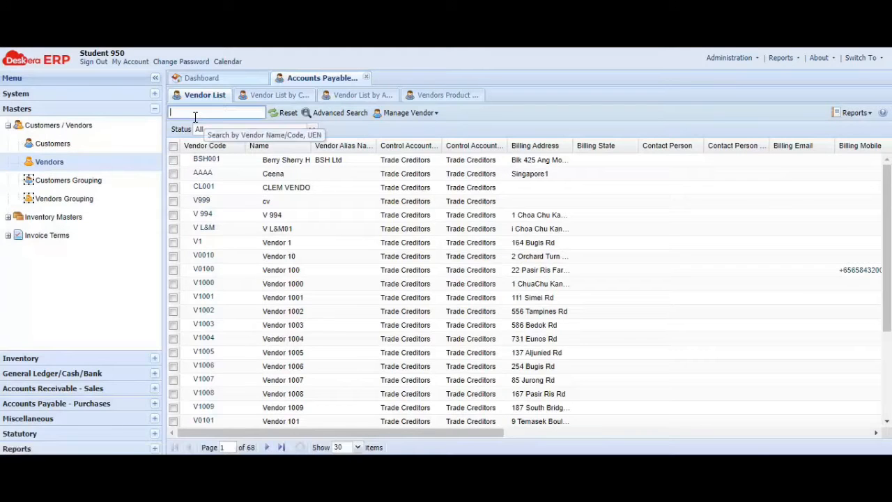
pyautogui.write('Vendor 950')
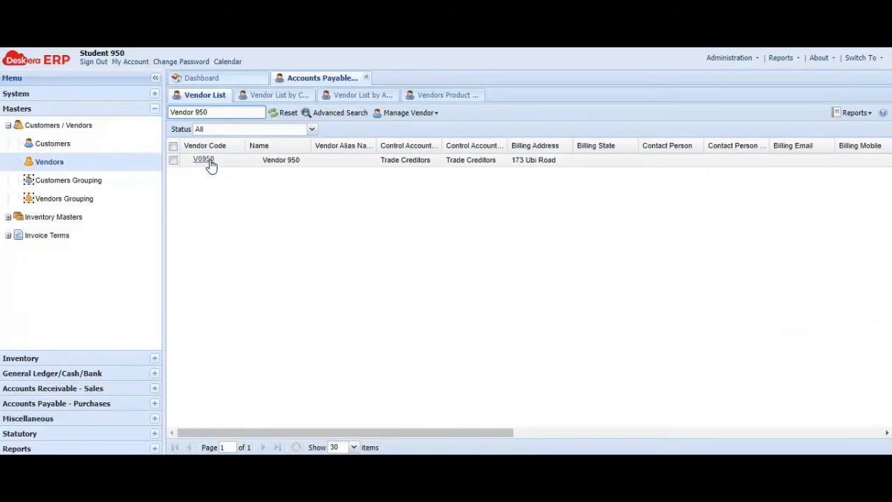
pyautogui.click(173, 161)
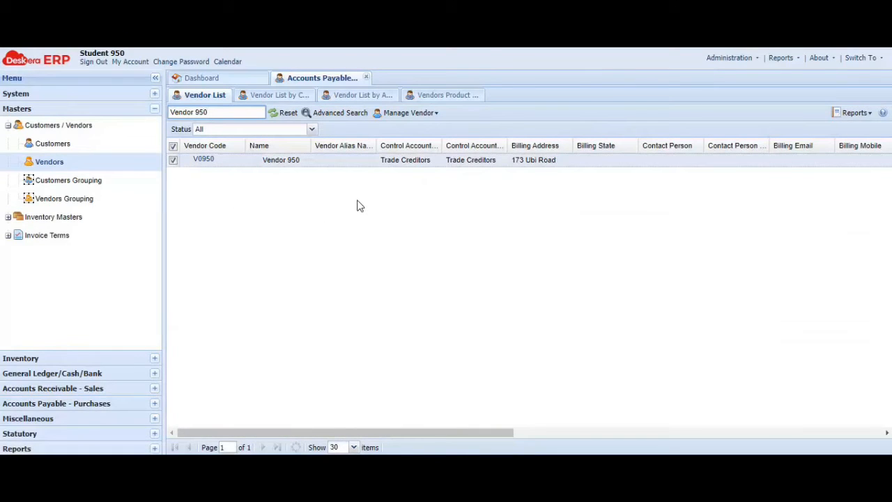
pyautogui.click(437, 113)
pyautogui.click(424, 130)
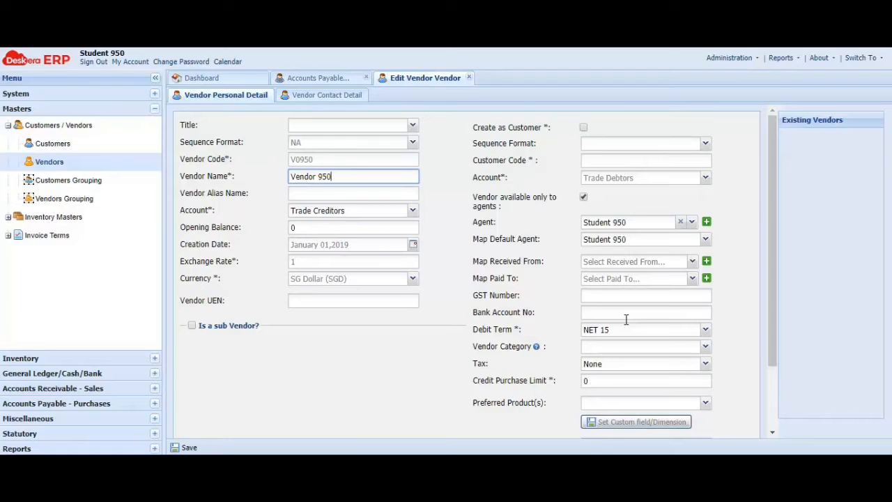
# Change Vendor 950's debit term to NET 30 and save, confirming the prompts
pyautogui.click(705, 332)
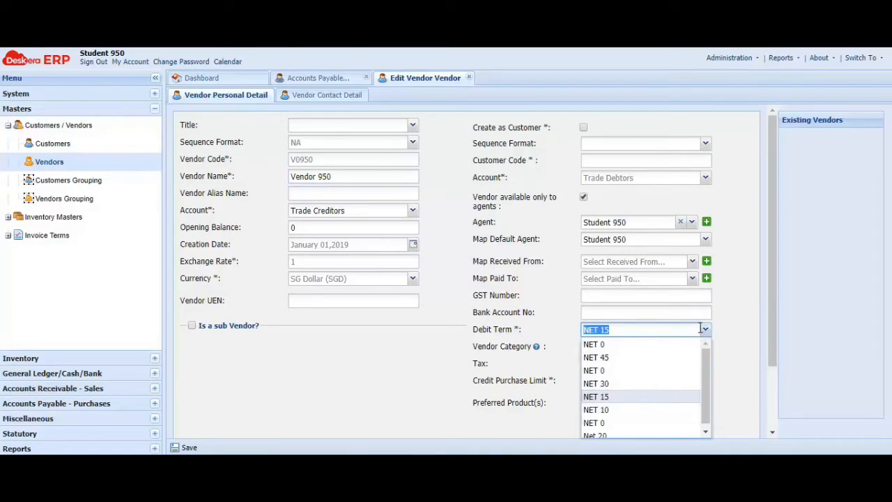
pyautogui.click(629, 384)
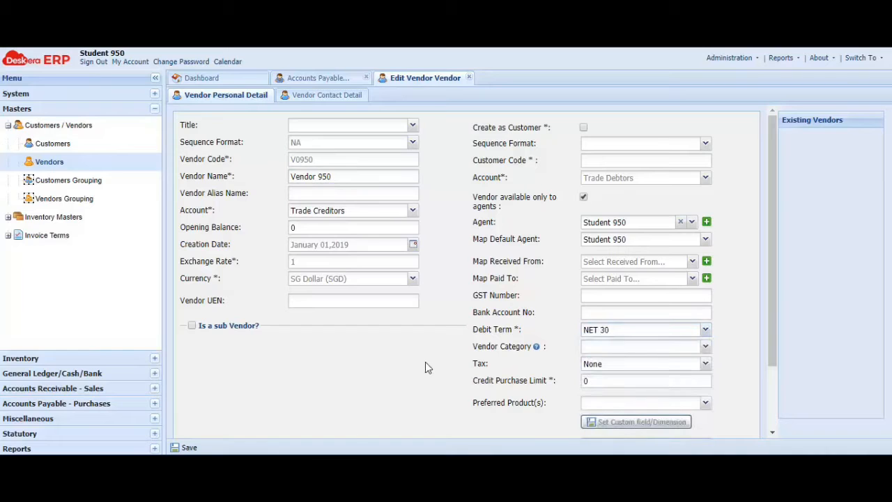
pyautogui.scroll(-3, 431, 358)
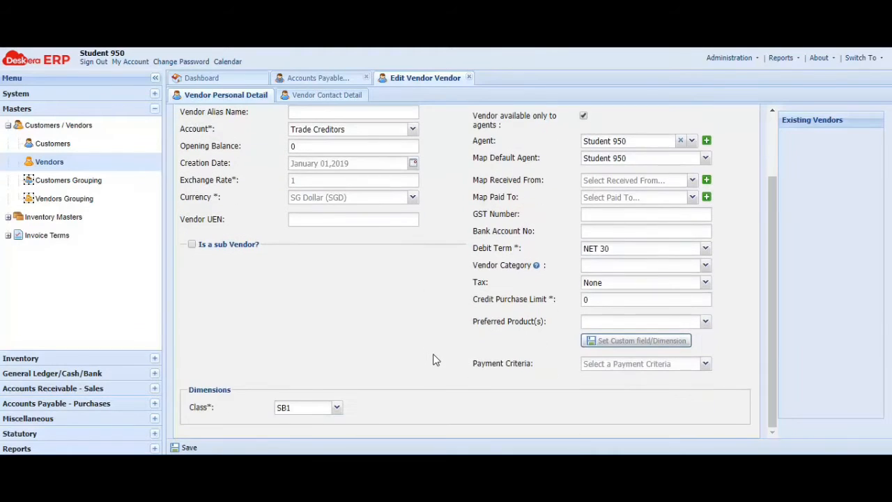
pyautogui.click(185, 448)
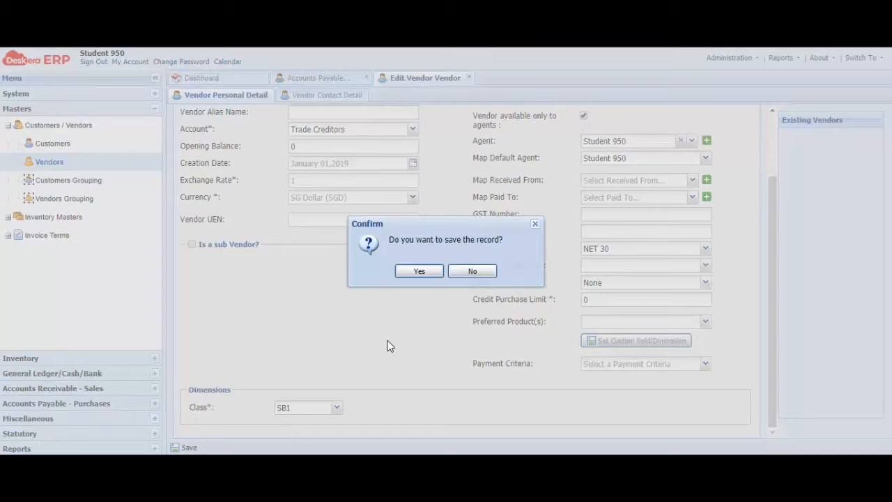
pyautogui.click(409, 276)
pyautogui.click(450, 273)
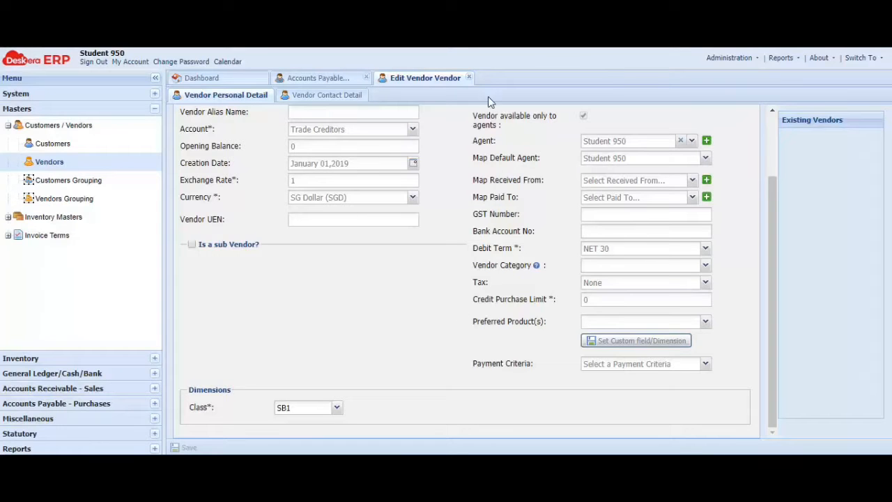
# Close the Edit Vendor and vendor list tabs and collapse Customers / Vendors
pyautogui.click(469, 77)
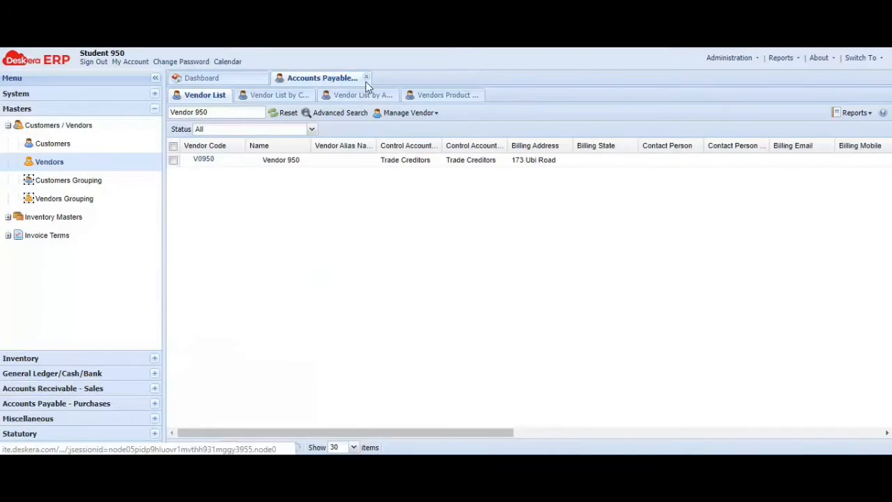
pyautogui.click(366, 78)
pyautogui.click(8, 125)
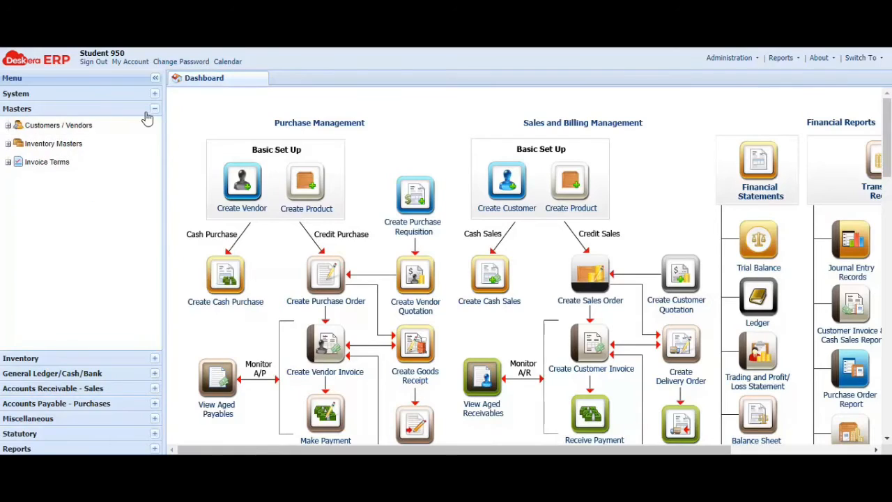
# Go to Accounts Payable - Purchases > Entry > Purchase Inward Quotation list
pyautogui.click(153, 108)
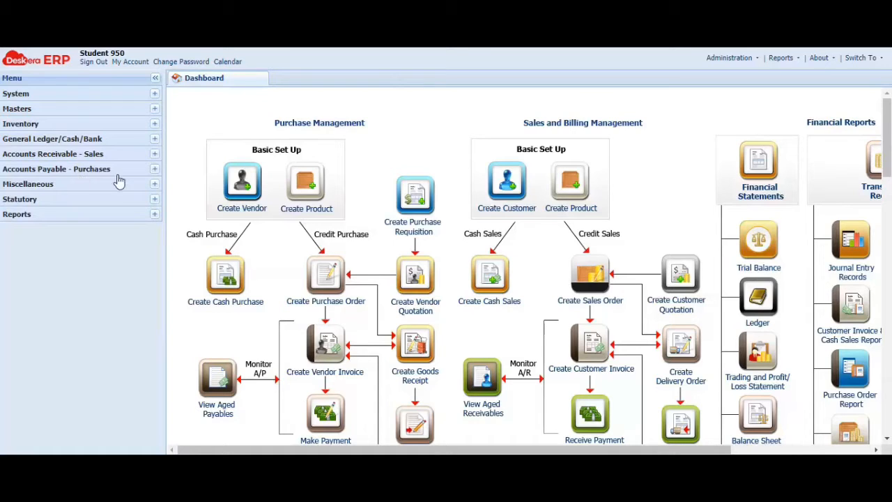
pyautogui.click(154, 170)
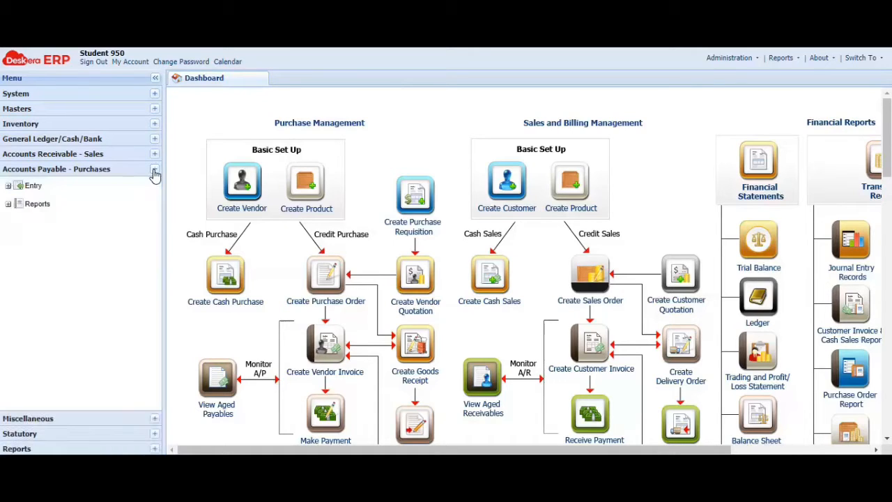
pyautogui.click(8, 186)
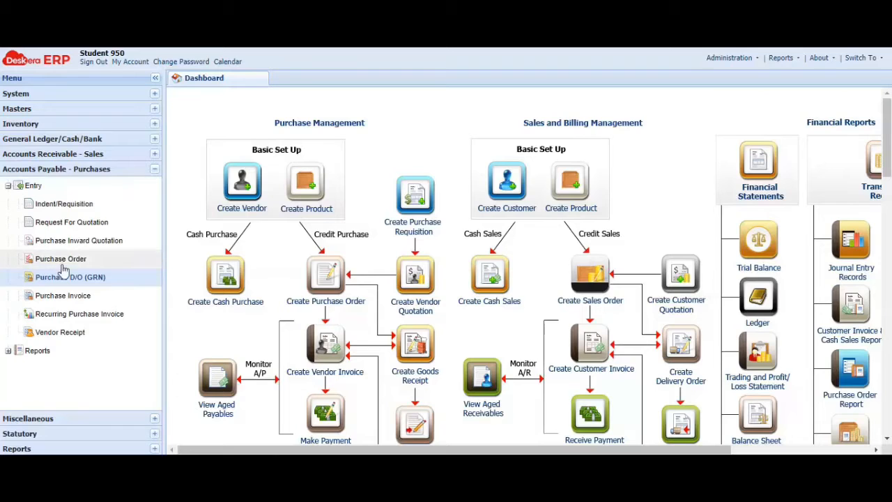
pyautogui.click(126, 250)
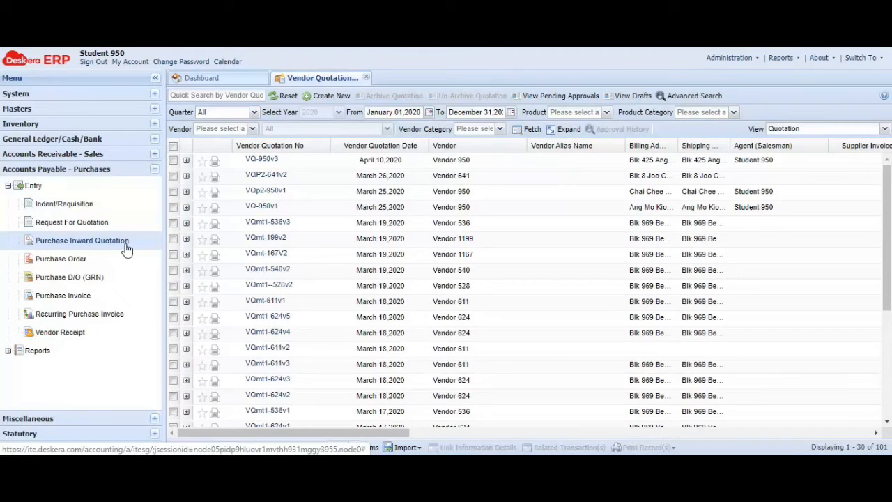
# Create a new vendor quotation for Vendor 950
pyautogui.click(331, 96)
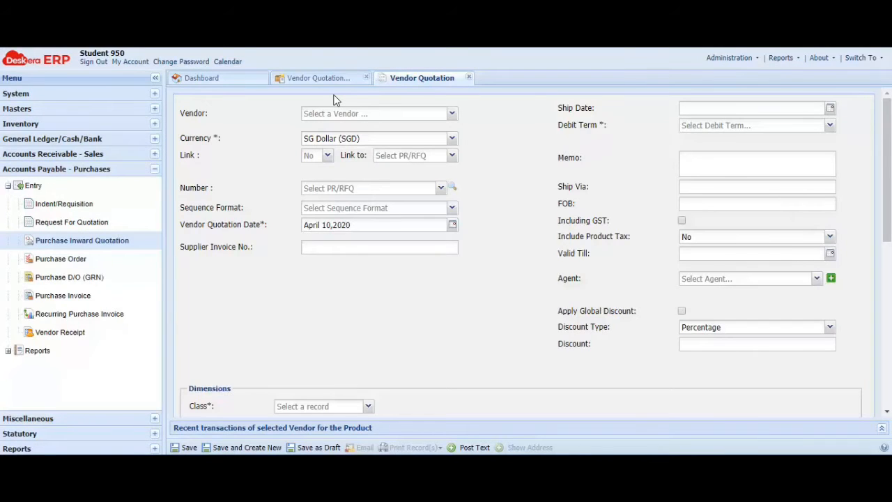
pyautogui.click(451, 114)
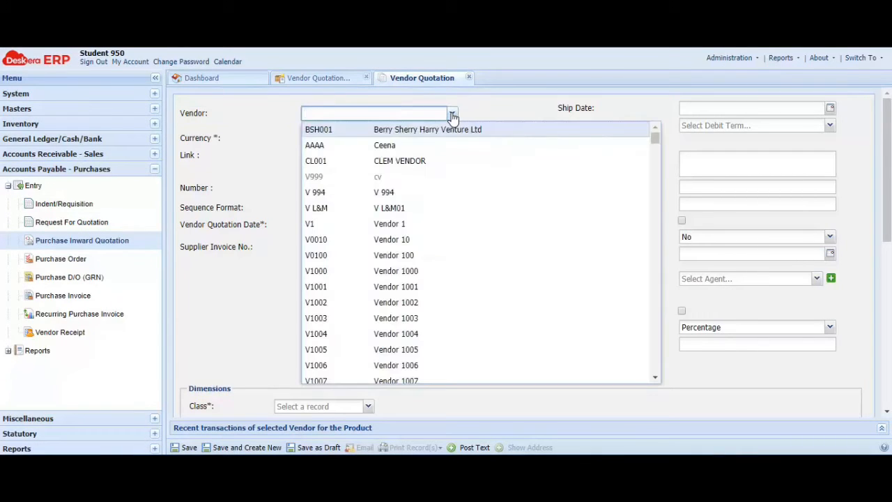
pyautogui.write('Vendor 950')
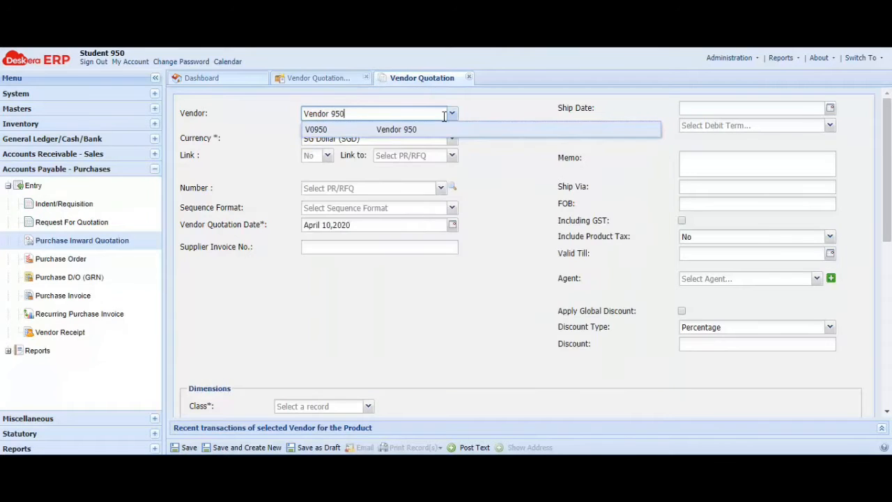
pyautogui.click(398, 131)
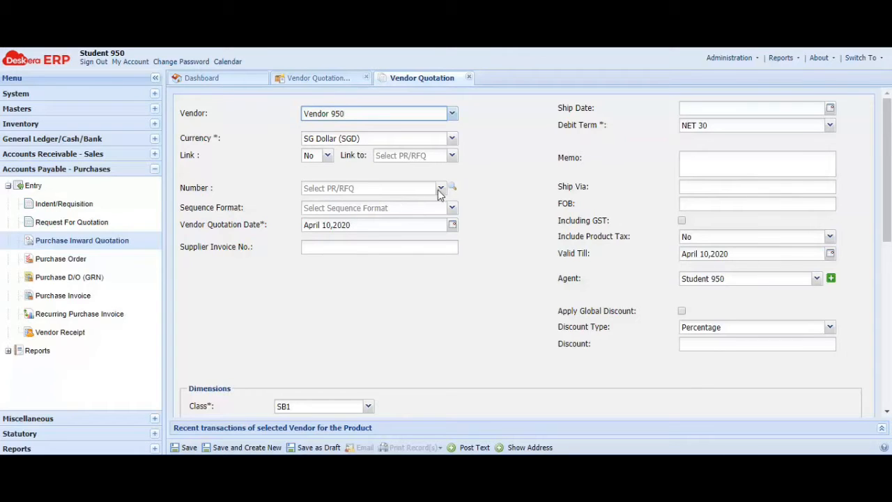
# Set sequence format NA and quotation number VQp2-950v2
pyautogui.click(452, 208)
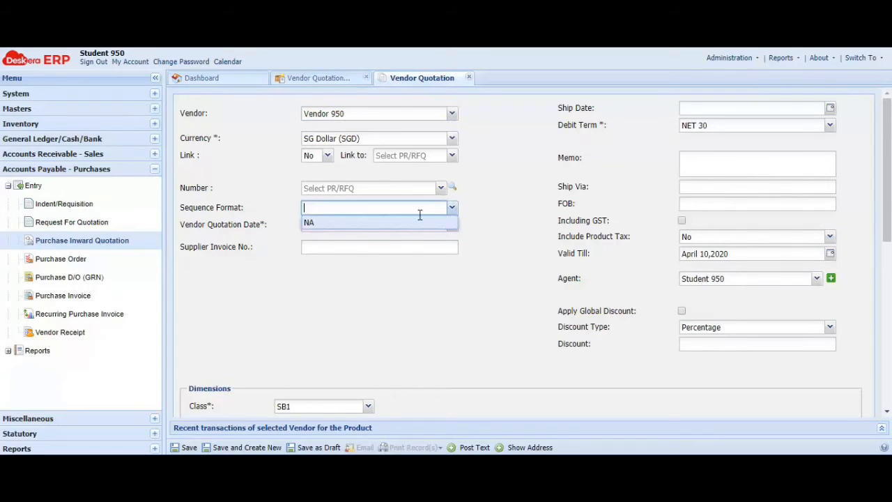
pyautogui.click(366, 223)
pyautogui.click(365, 224)
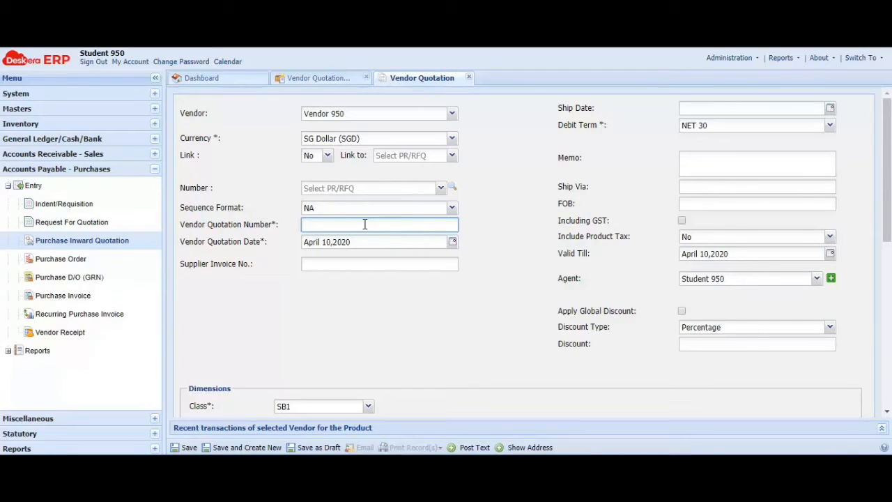
pyautogui.write('VQp2-950v2')
# Write the memo: cash discount 10% 30 days, trade 10%/15% above $100/$200, 7% GST, 30-day delivery
pyautogui.click(712, 161)
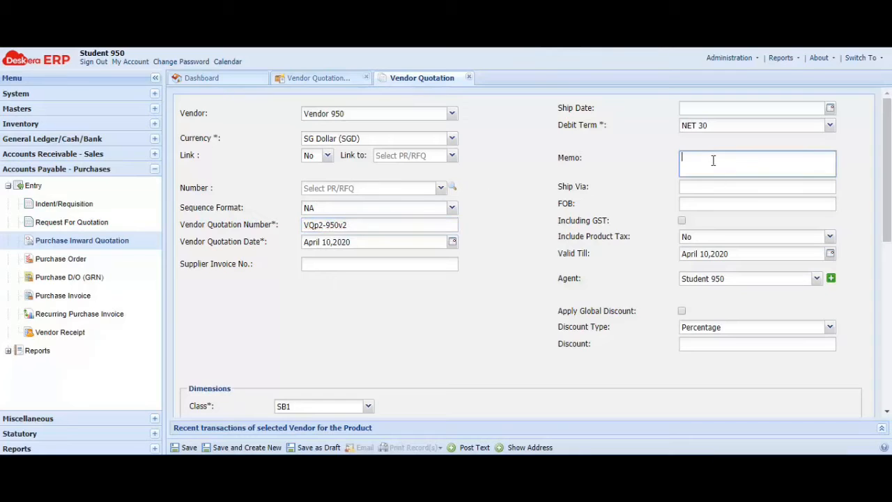
pyautogui.write('Cash dosc')
pyautogui.press('BackSpace')
pyautogui.press('BackSpace')
pyautogui.write('iscount')
pyautogui.write(' 0% 30 dy')
pyautogui.press('BackSpace')
pyautogui.press('BackSpace')
pyautogui.press('BackSpace')
pyautogui.press('BackSpace')
pyautogui.press('BackSpace')
pyautogui.press('BackSpace')
pyautogui.press('BackSpace')
pyautogui.press('BackSpace')
pyautogui.write('10% 30 day')
pyautogui.press('BackSpace')
pyautogui.press('BackSpace')
pyautogui.write('days. rade')
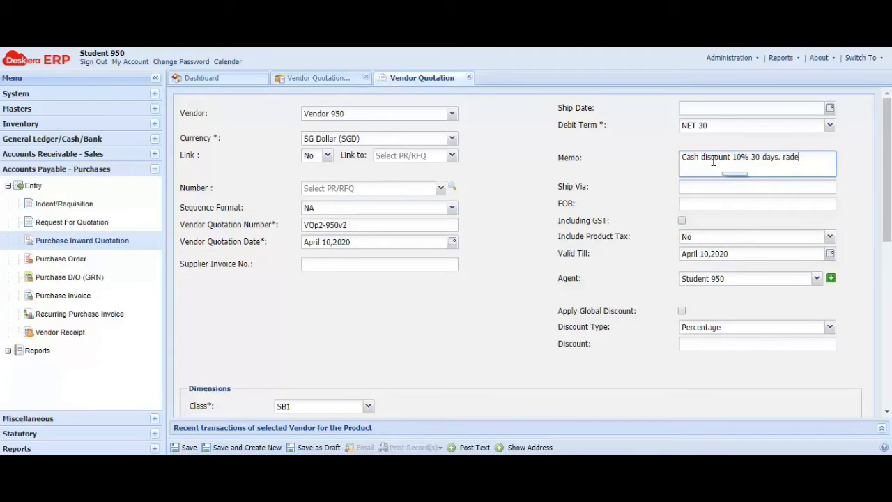
pyautogui.press('BackSpace')
pyautogui.press('BackSpace')
pyautogui.press('BackSpace')
pyautogui.press('BackSpace')
pyautogui.write('Trade 10% for purchases ab')
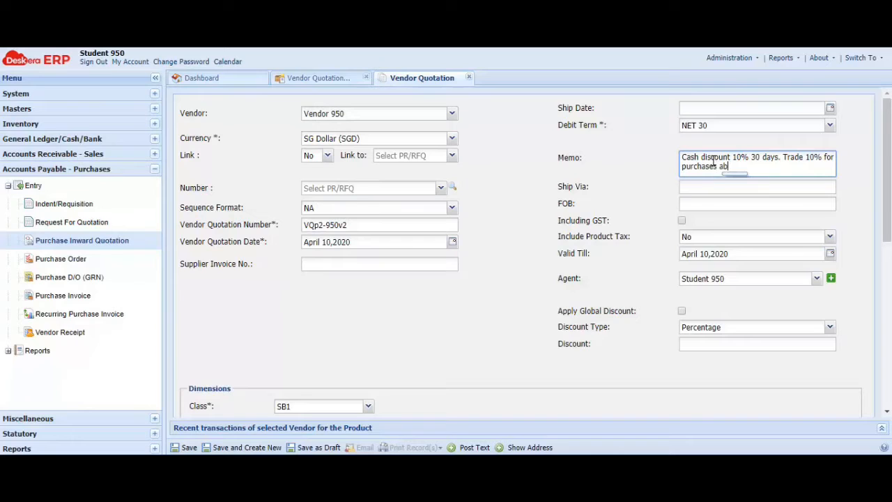
pyautogui.write('ove $100 an d 15% for pu')
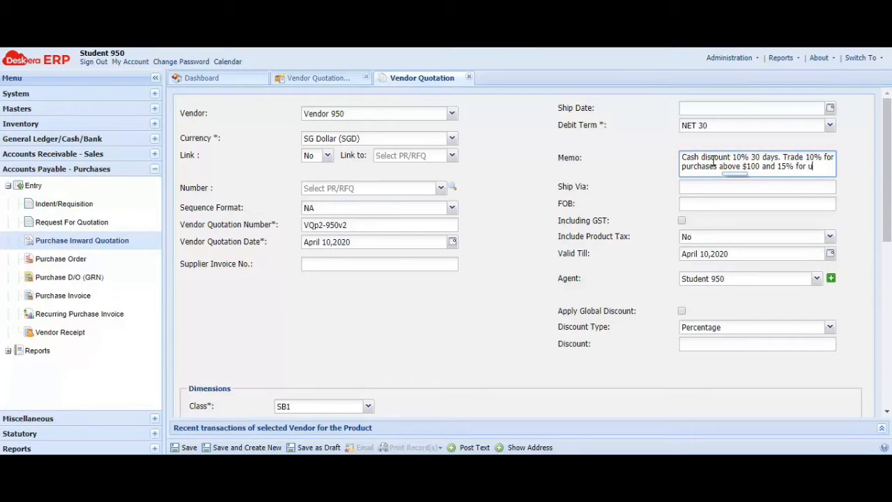
pyautogui.write('rchas')
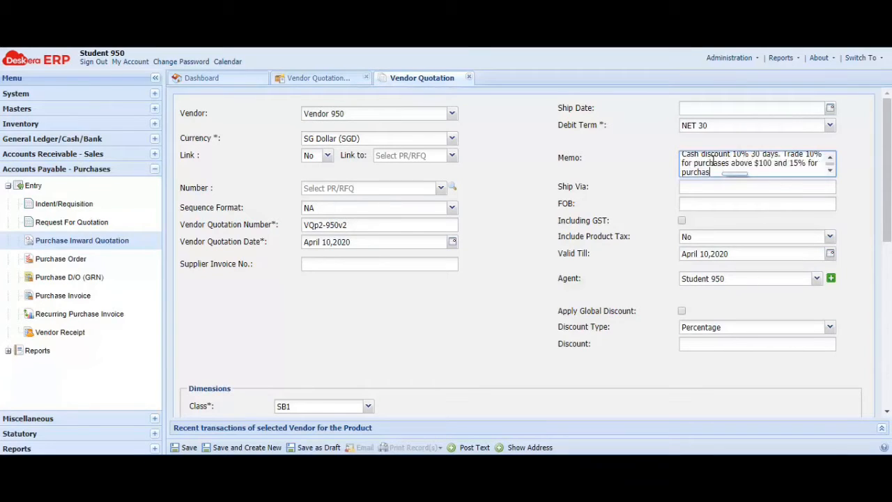
pyautogui.write('e above $200 (')
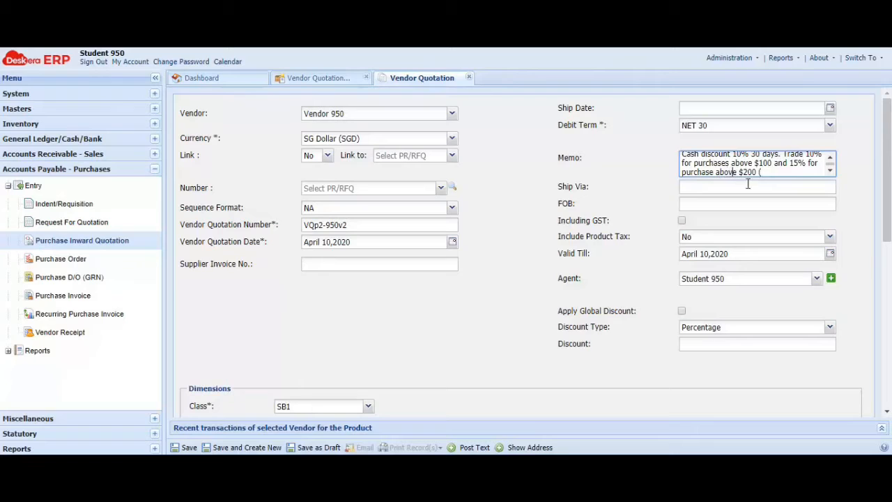
pyautogui.write('amount before GST')
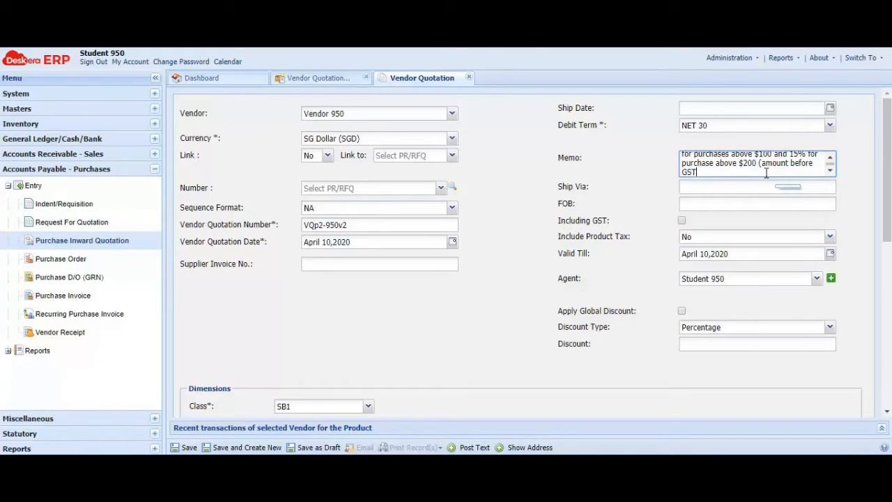
pyautogui.write('). Pro')
pyautogui.write('ce')
pyautogui.press('BackSpace')
pyautogui.press('BackSpace')
pyautogui.press('BackSpace')
pyautogui.write('ice payable includes ')
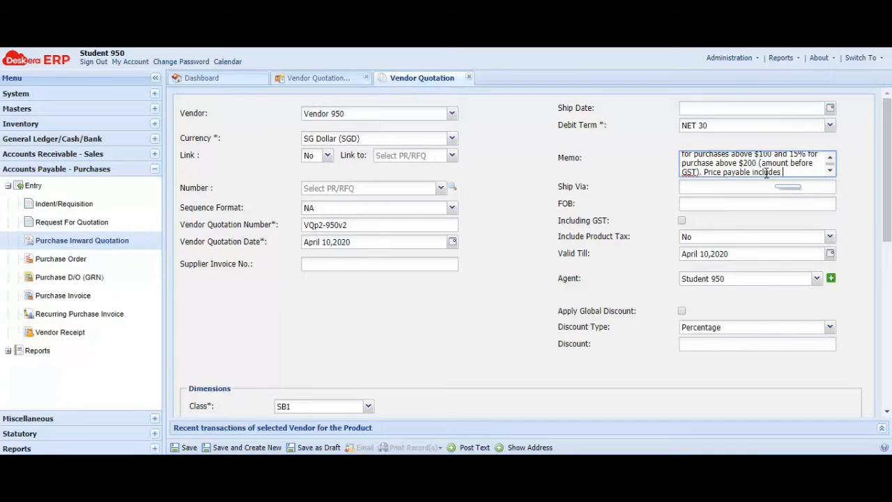
pyautogui.write('7% GST. Goo')
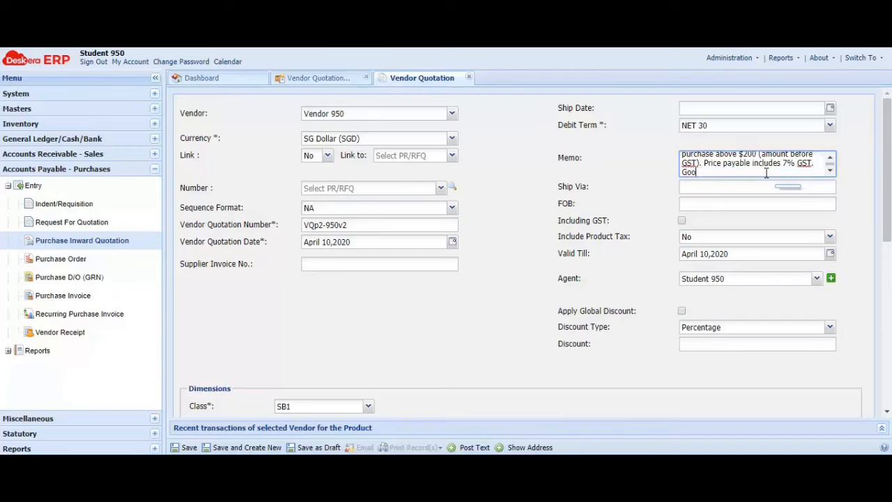
pyautogui.write('ds to be delivered within 3')
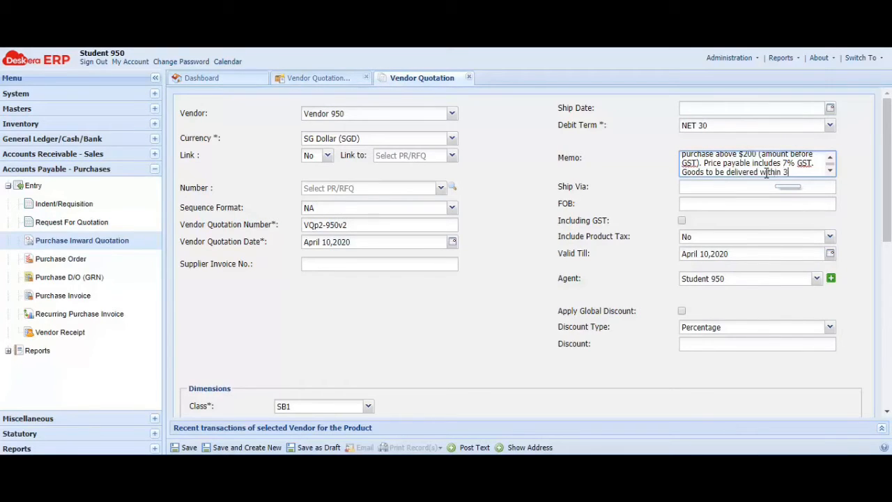
pyautogui.write('0 days from date of order')
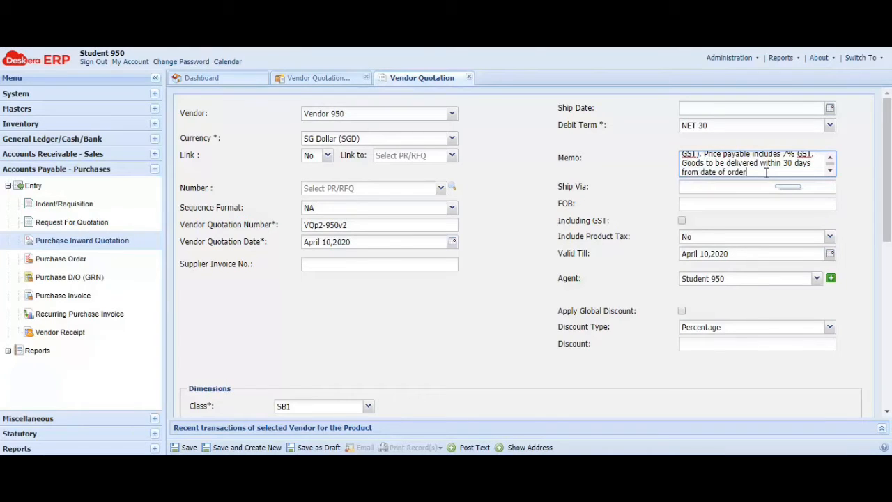
pyautogui.write('.')
# Add products 201 Ring File, 204 Ring File and 207 Clear Book Folder to the line items
pyautogui.scroll(-5, 515, 285)
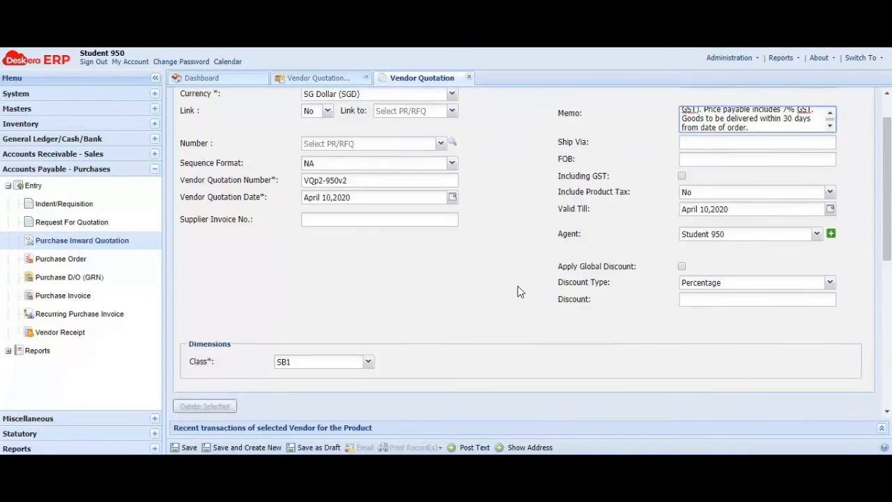
pyautogui.scroll(3, 517, 291)
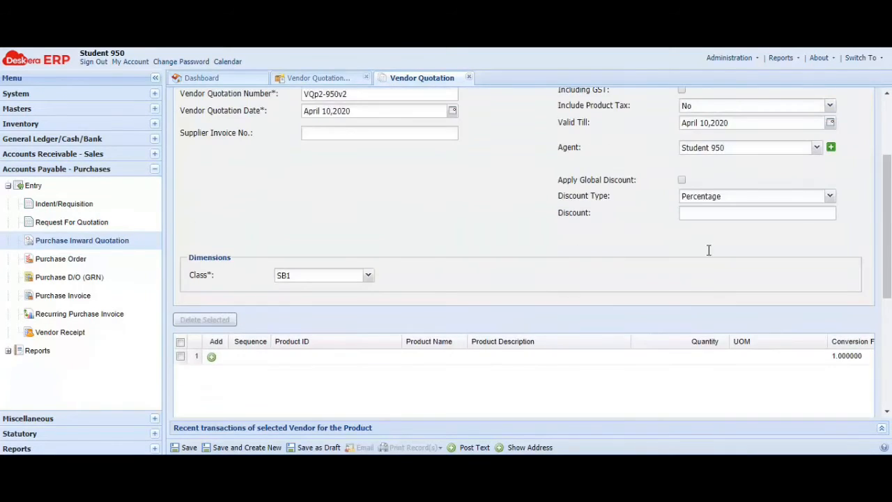
pyautogui.scroll(-1, 467, 241)
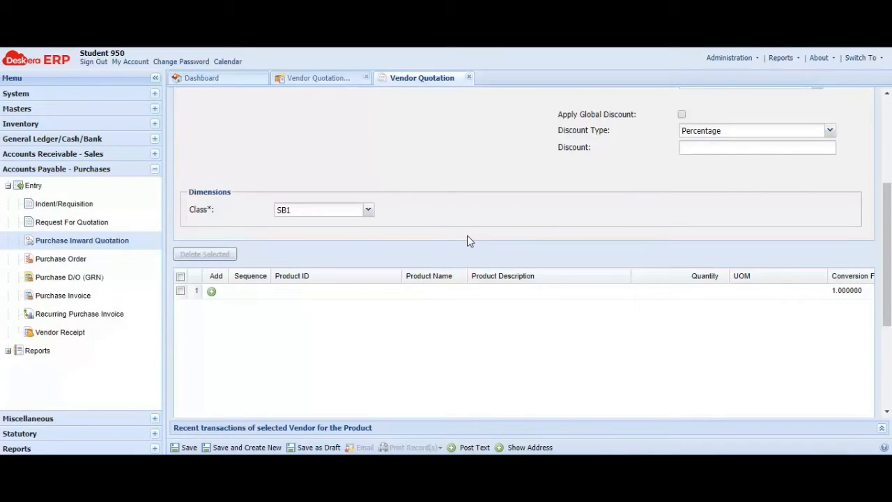
pyautogui.click(212, 293)
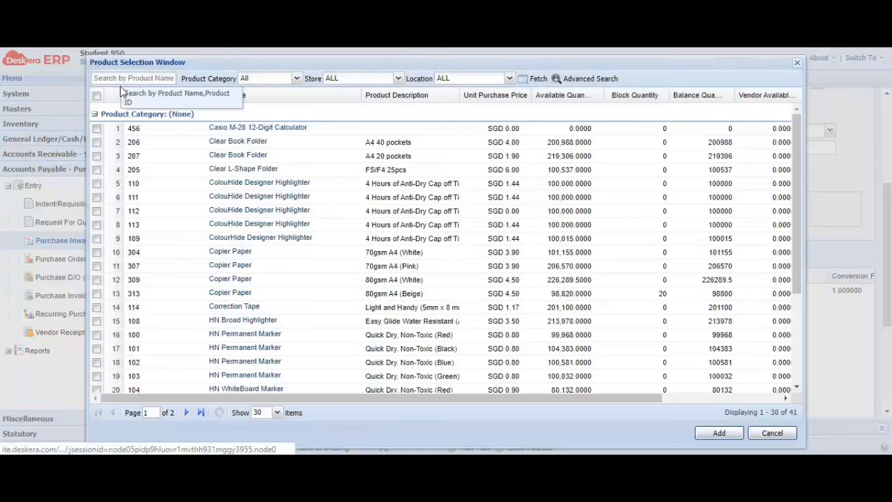
pyautogui.click(119, 78)
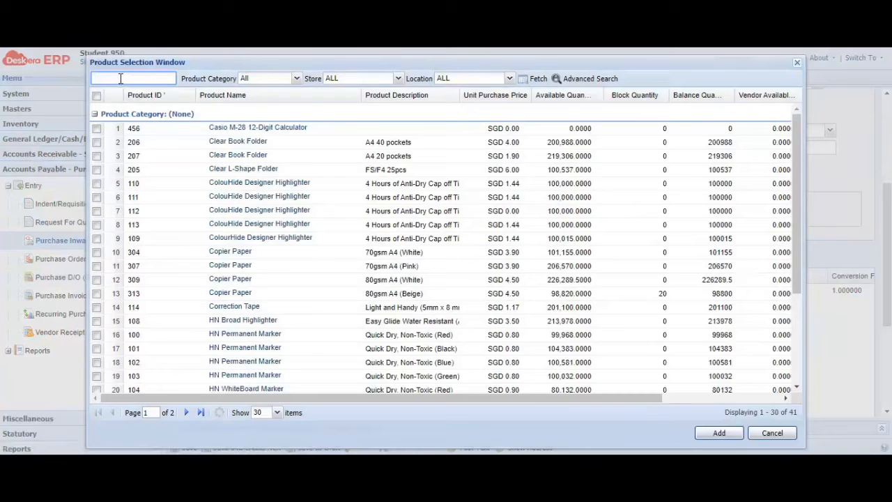
pyautogui.write('201')
pyautogui.click(97, 128)
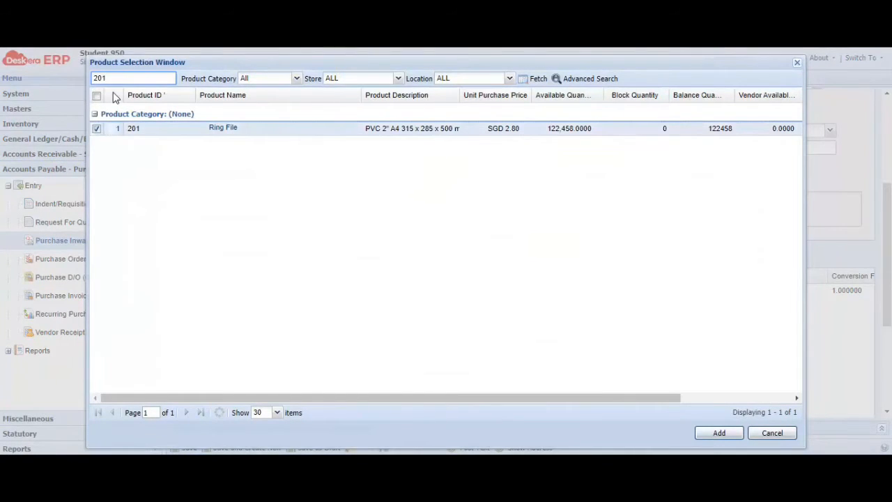
pyautogui.press('BackSpace')
pyautogui.write('4')
pyautogui.click(97, 129)
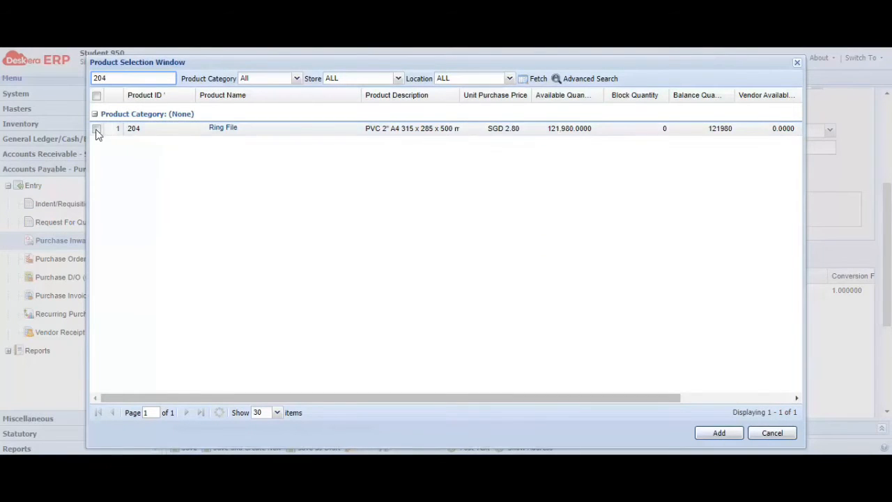
pyautogui.press('BackSpace')
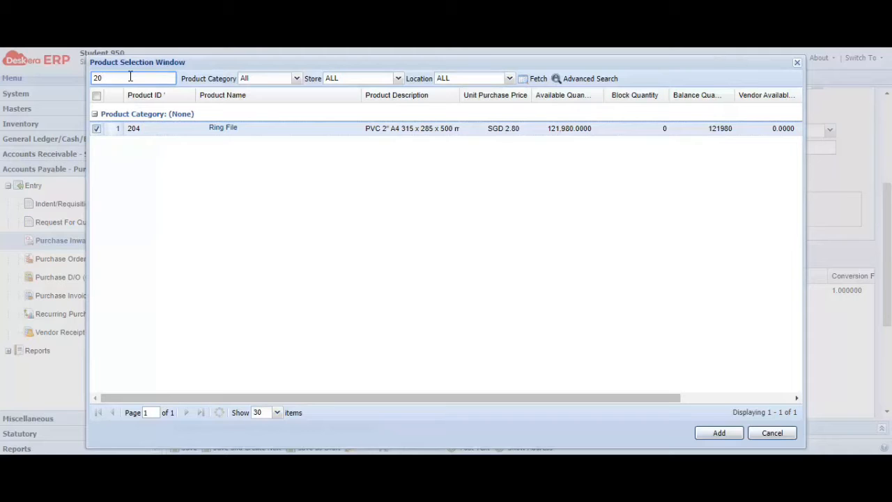
pyautogui.write('7')
pyautogui.click(97, 130)
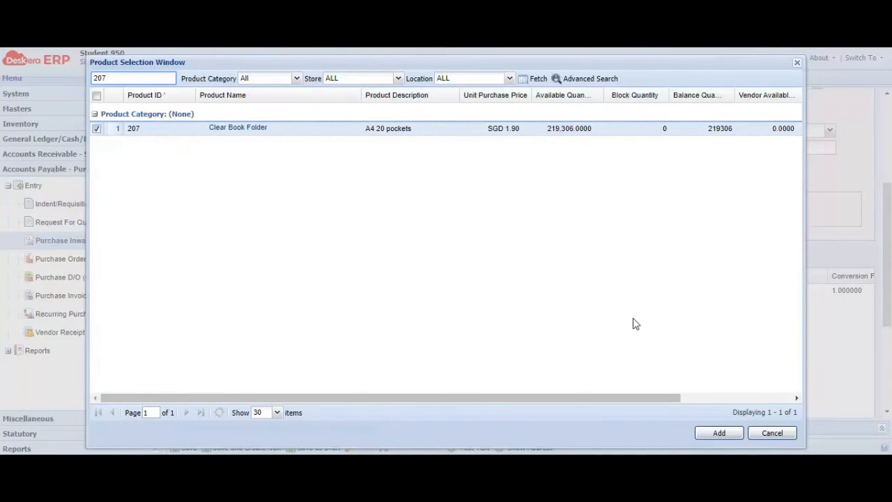
pyautogui.click(719, 432)
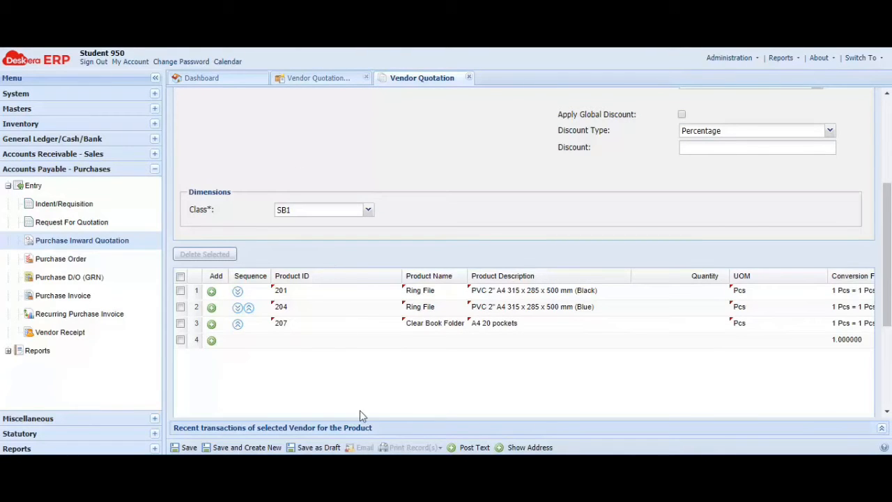
# Enter quantities 30, 30 and 15 for the three quotation lines
pyautogui.click(705, 292)
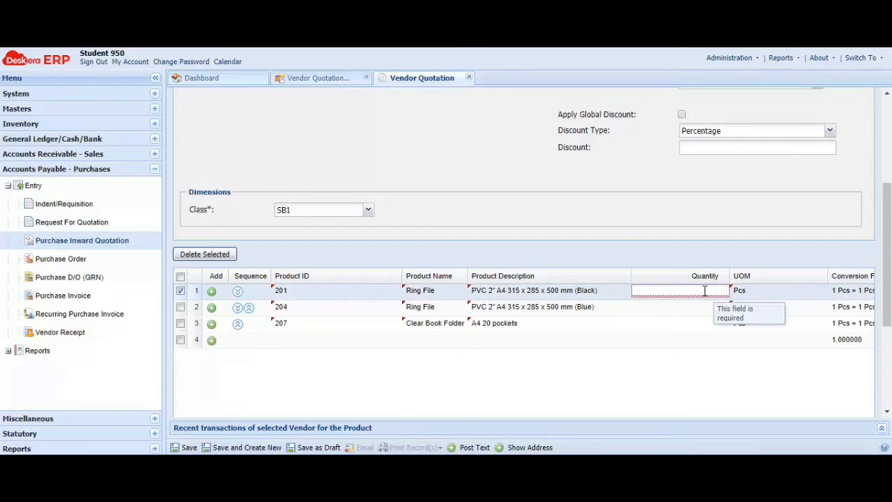
pyautogui.write('30')
pyautogui.click(702, 307)
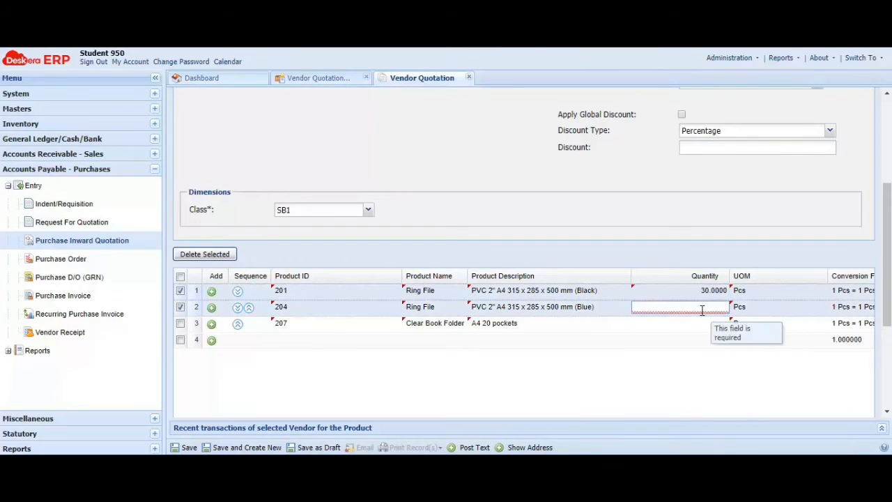
pyautogui.write('30')
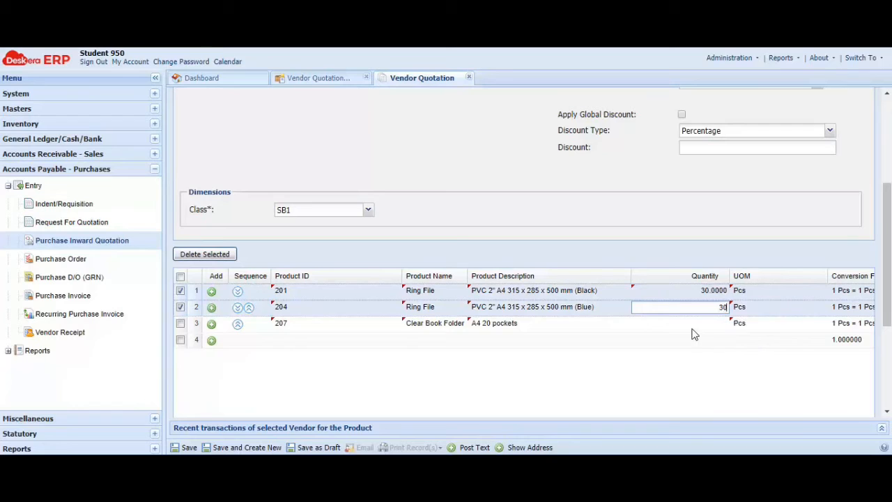
pyautogui.click(693, 324)
pyautogui.write('15')
pyautogui.click(641, 400)
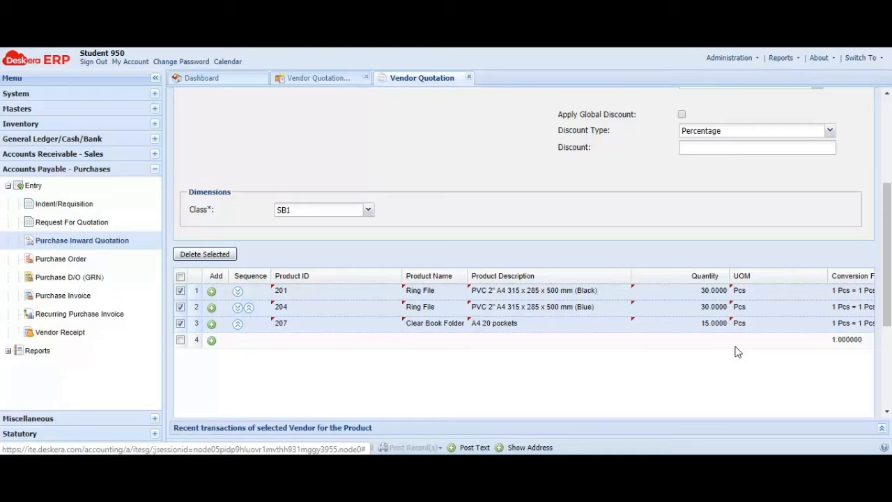
# Apply a 10% global discount across all quotation line items
pyautogui.scroll(3, 673, 212)
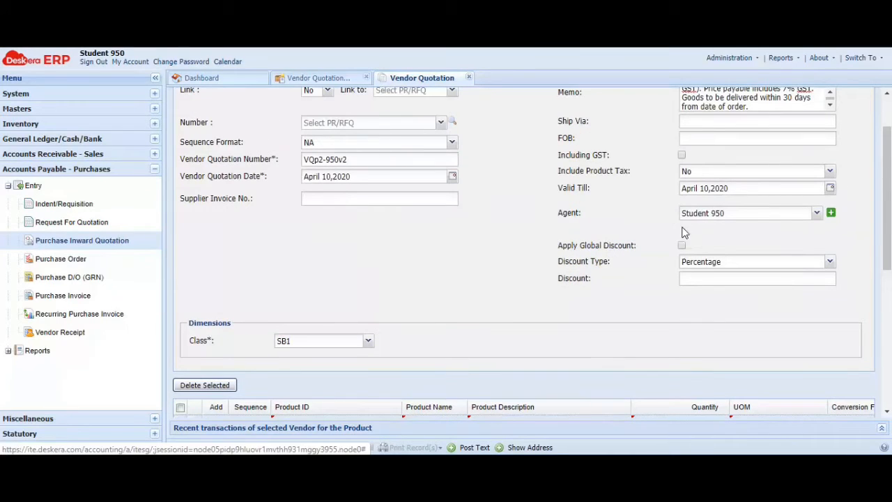
pyautogui.click(682, 245)
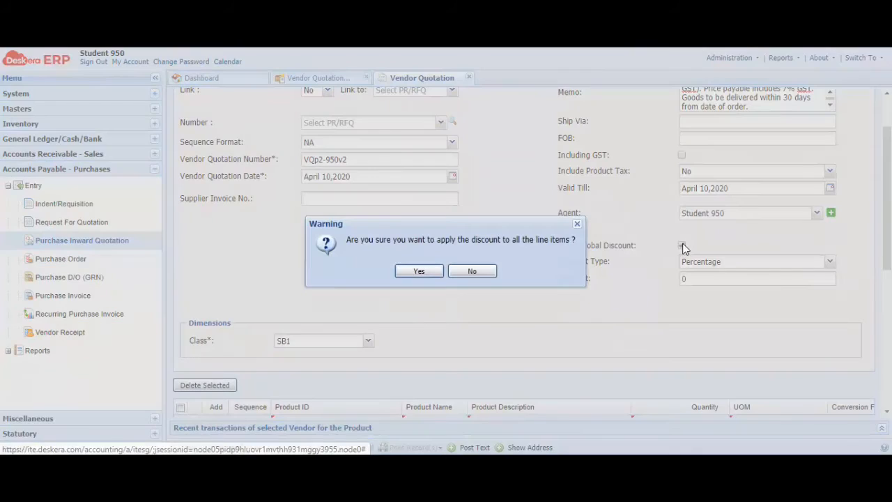
pyautogui.click(418, 271)
pyautogui.scroll(-5, 690, 283)
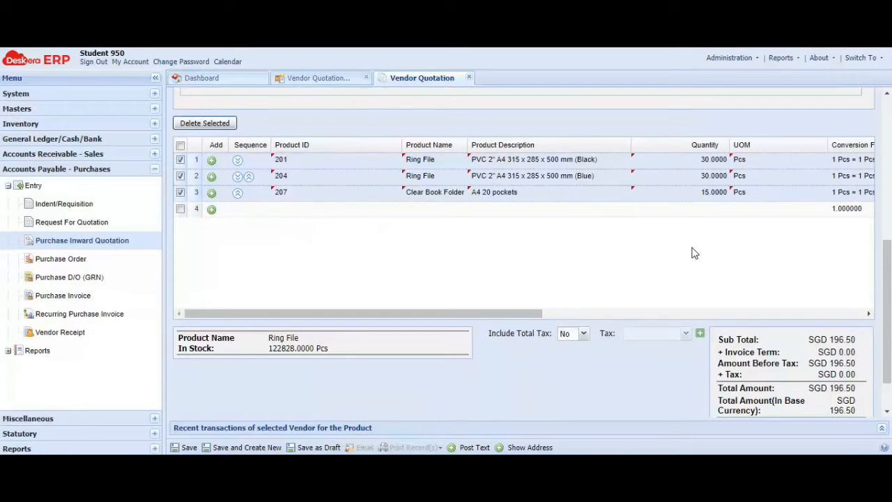
pyautogui.scroll(-1, 804, 294)
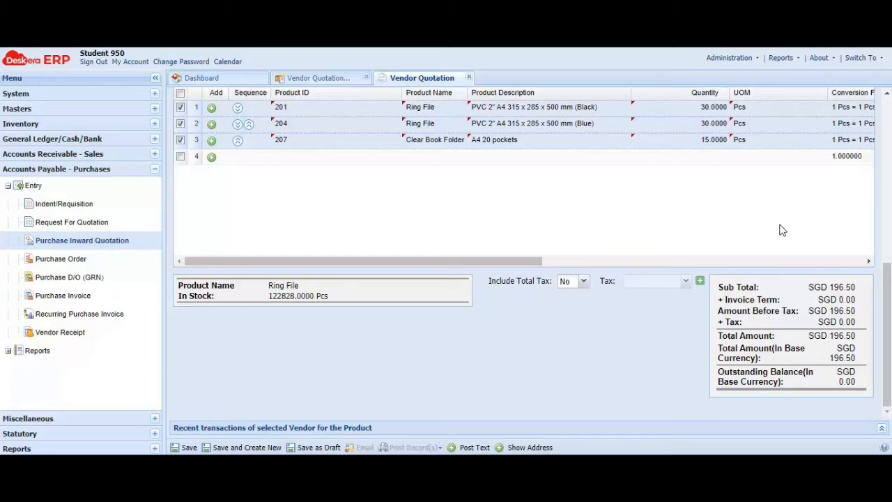
pyautogui.scroll(5, 781, 230)
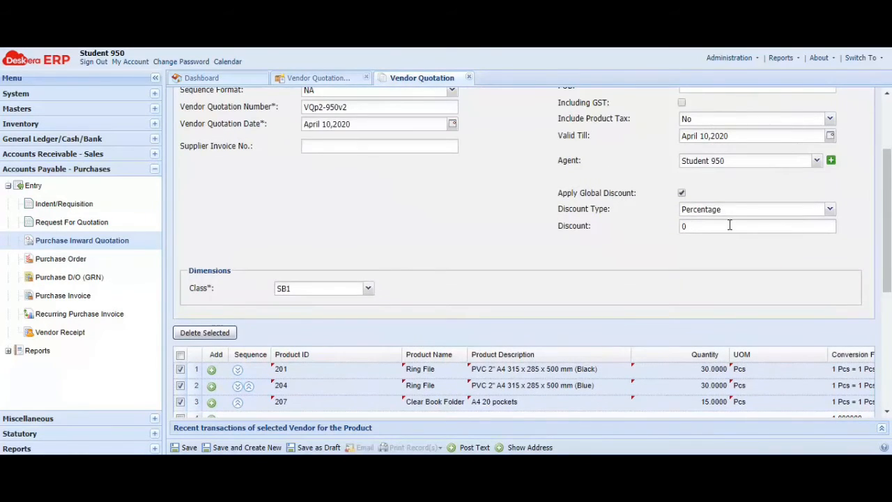
pyautogui.click(730, 225)
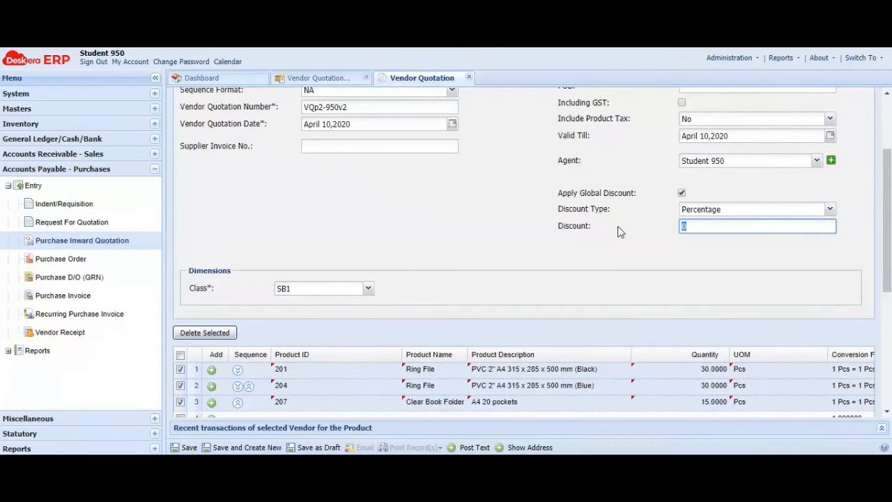
pyautogui.write('10')
pyautogui.scroll(-5, 635, 266)
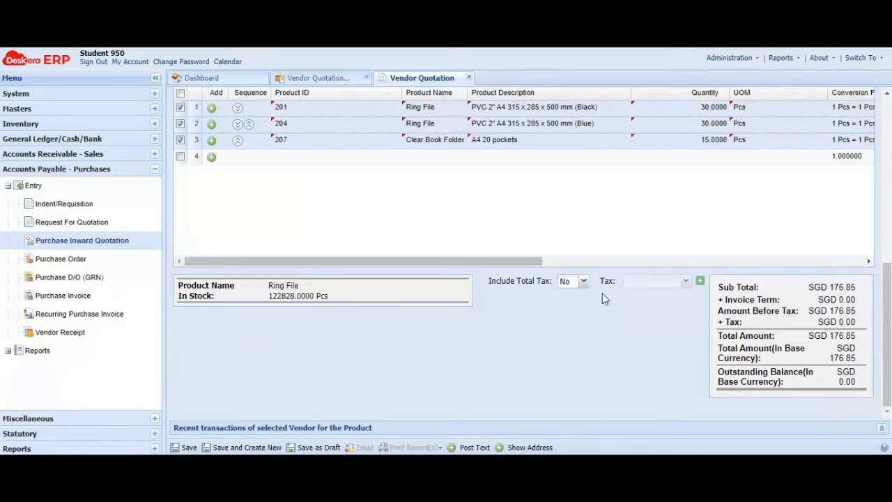
# Include total tax as GST(TX7)@7.00%, totalling SGD 189.23, and show the address details
pyautogui.click(583, 280)
pyautogui.click(579, 295)
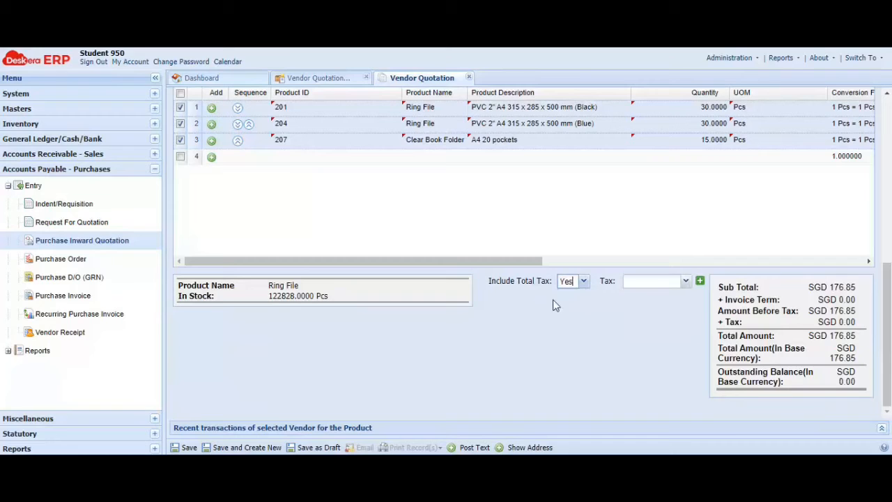
pyautogui.click(685, 281)
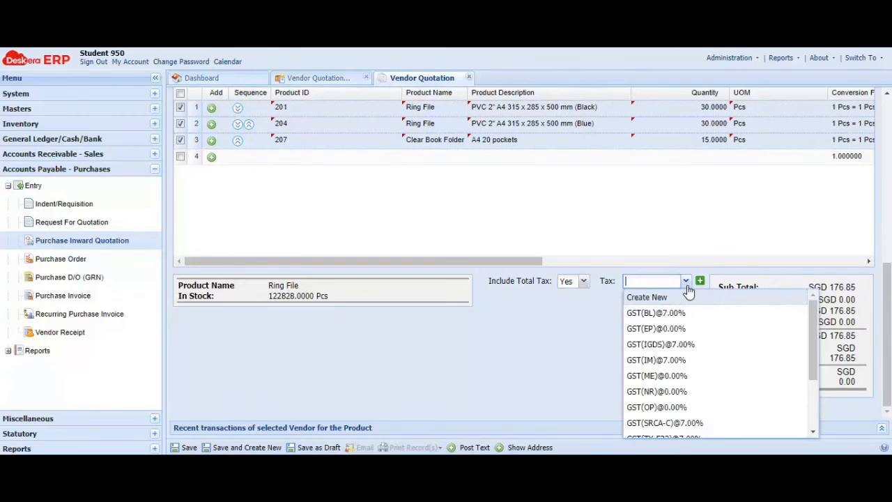
pyautogui.scroll(-2, 741, 374)
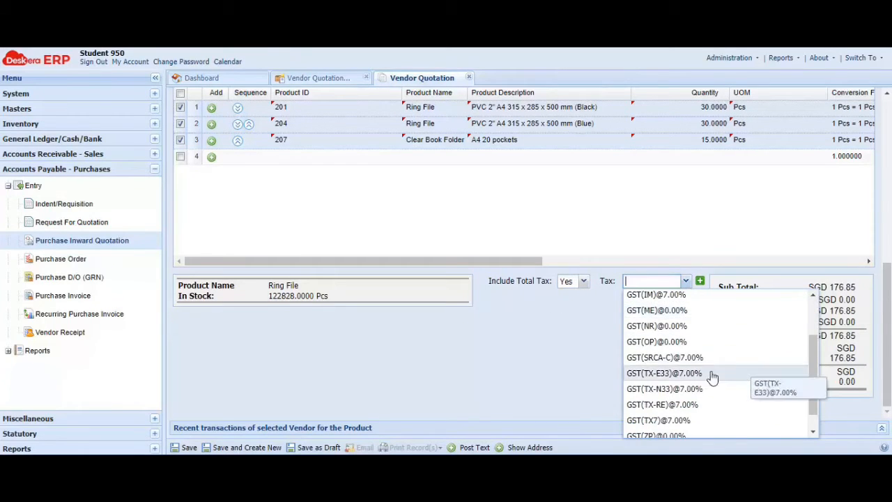
pyautogui.click(650, 421)
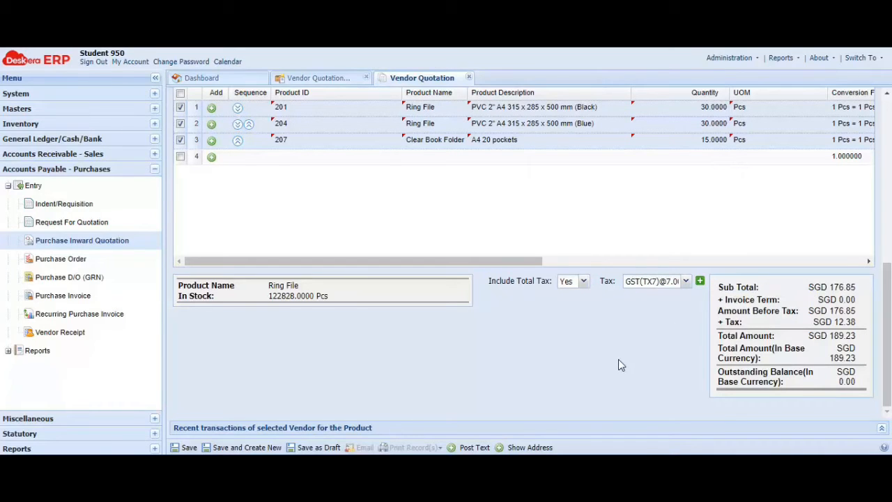
pyautogui.click(537, 449)
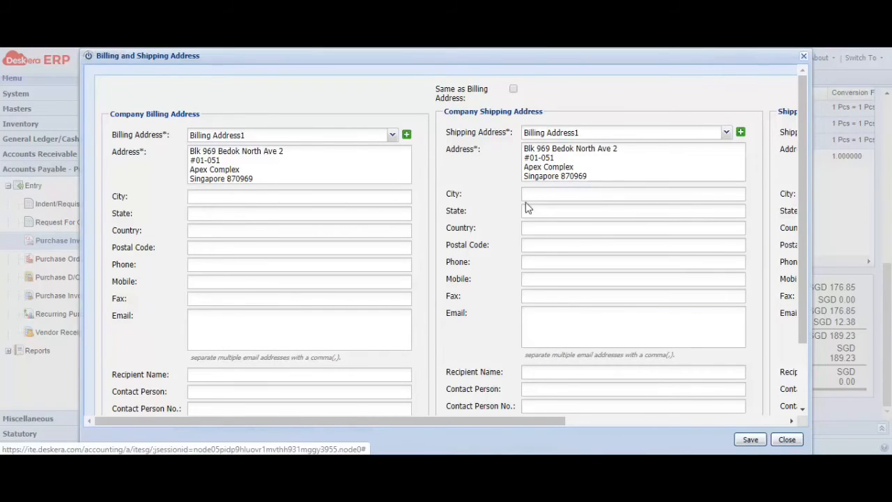
# Replace the billing address with the new three-line Singapore address
pyautogui.moveTo(278, 175); pyautogui.dragTo(185, 146)
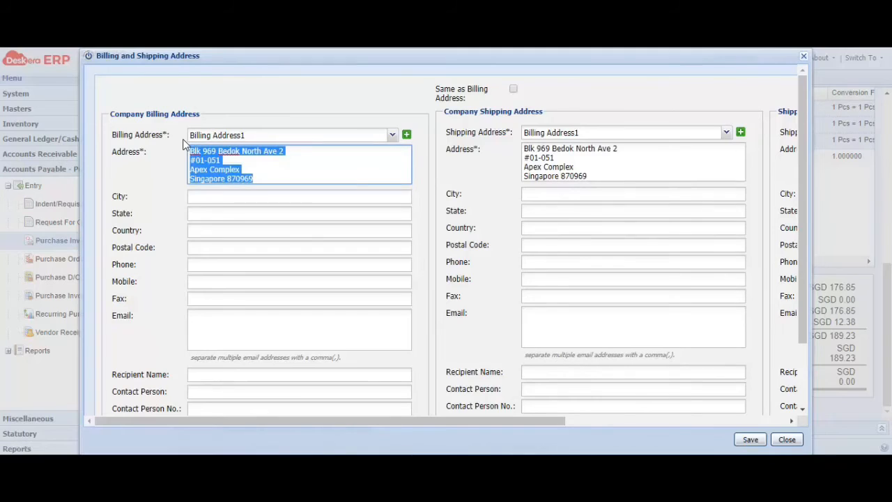
pyautogui.press('BackSpace')
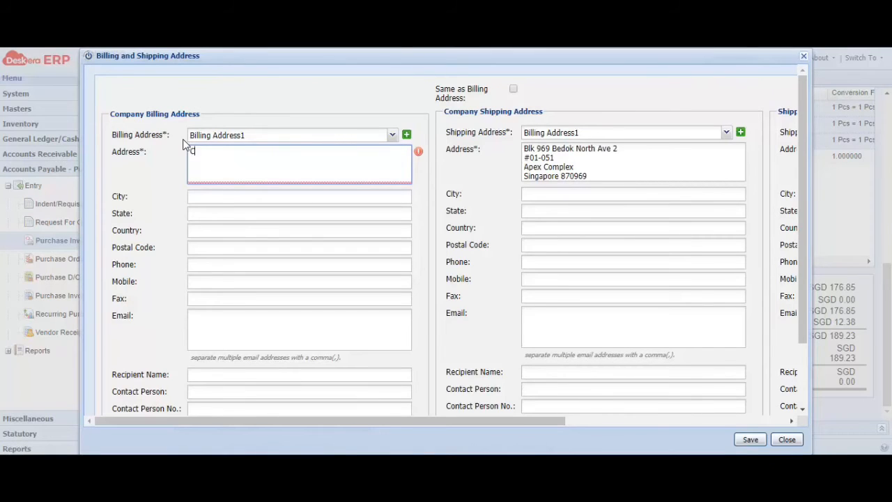
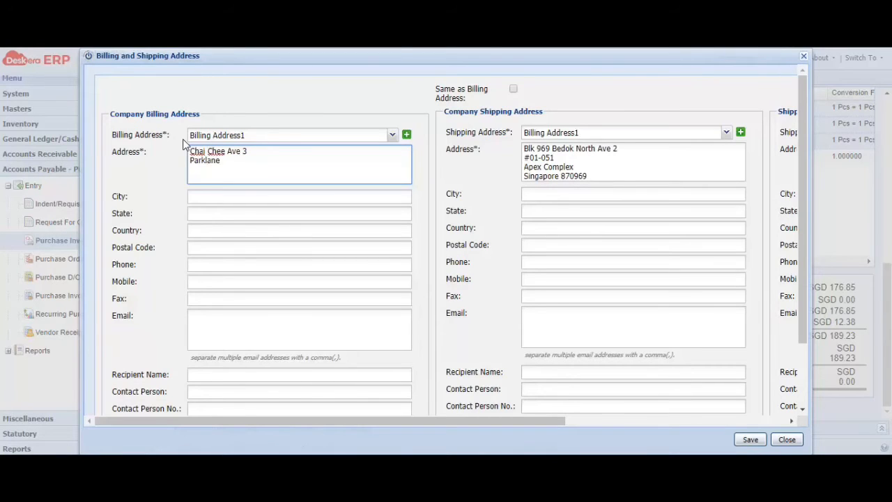
pyautogui.press('Return')
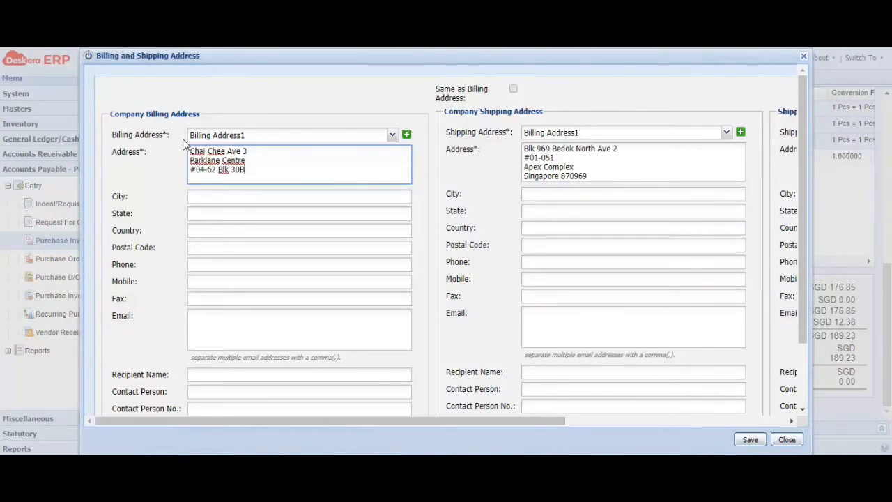
pyautogui.press('Return')
# Correct the billing postal code, set company shipping same as billing, and copy that address
pyautogui.click(513, 90)
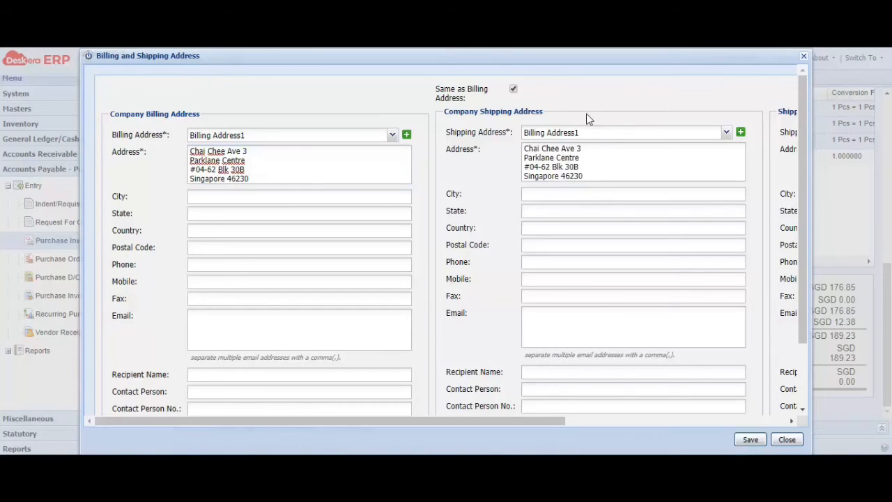
pyautogui.moveTo(599, 177); pyautogui.dragTo(528, 139)
pyautogui.click(587, 176)
pyautogui.moveTo(588, 177); pyautogui.dragTo(522, 146)
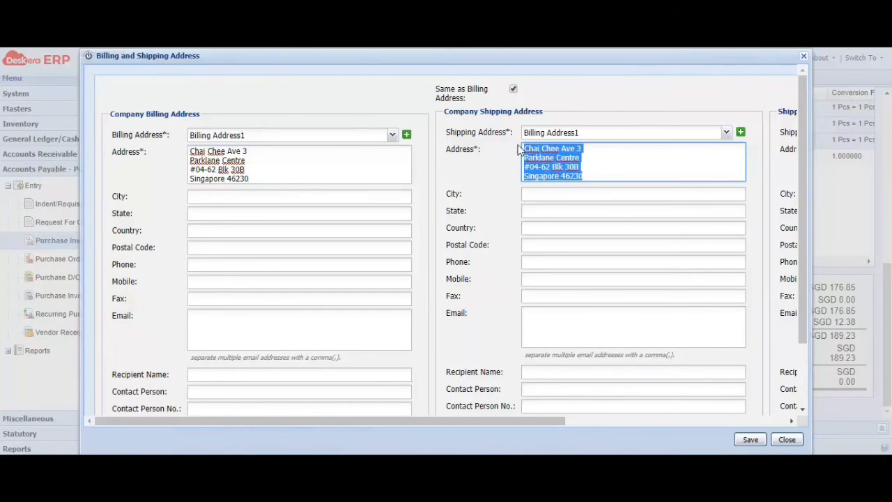
pyautogui.rightClick(571, 157)
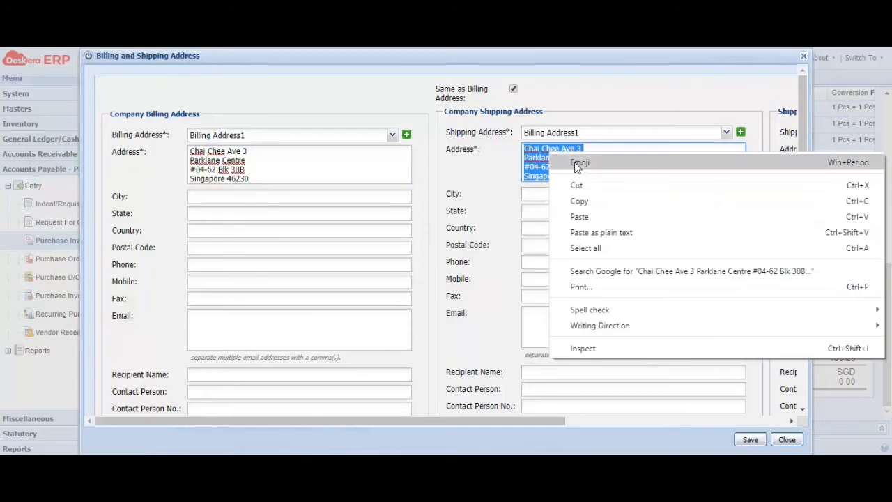
pyautogui.click(584, 203)
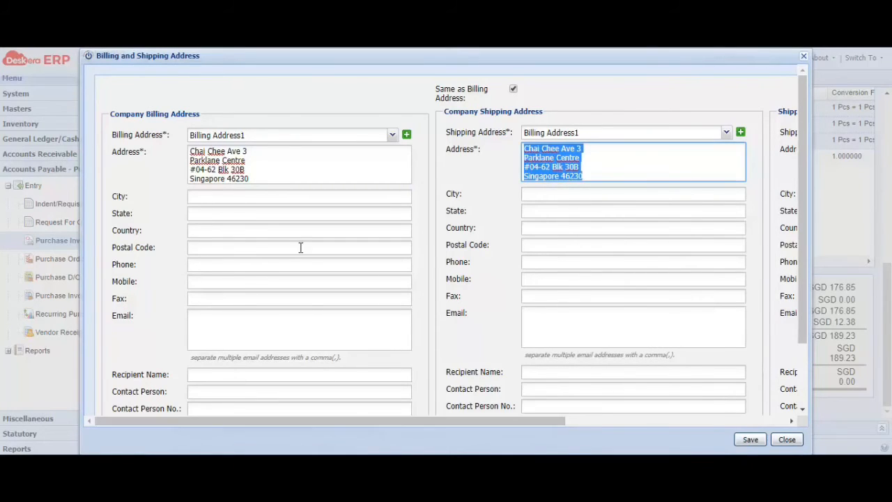
pyautogui.click(262, 183)
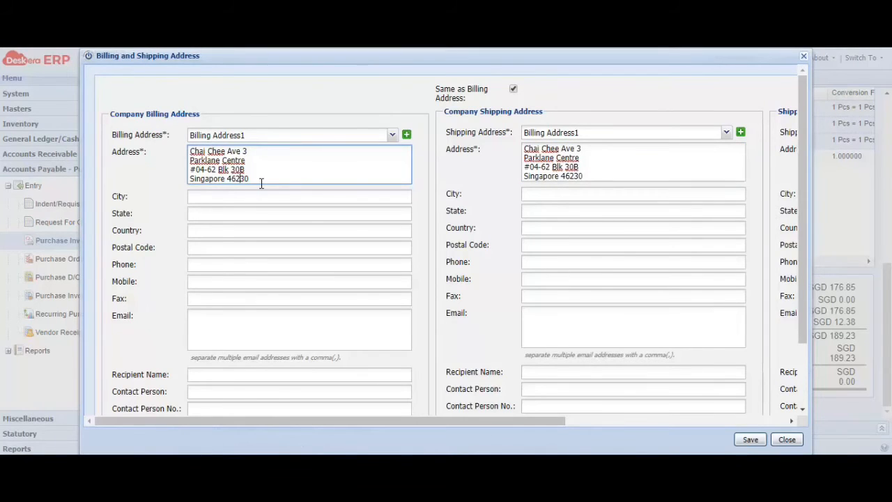
pyautogui.write('0')
pyautogui.click(513, 89)
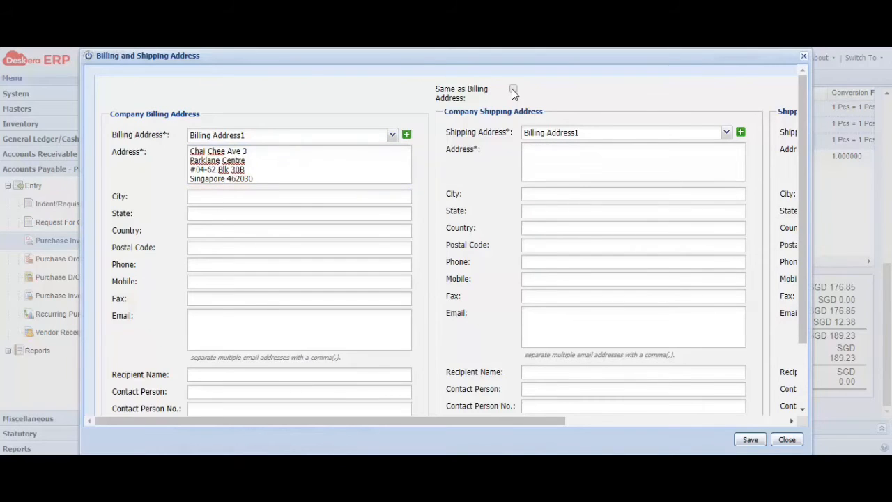
pyautogui.click(513, 91)
pyautogui.moveTo(598, 178); pyautogui.dragTo(531, 150)
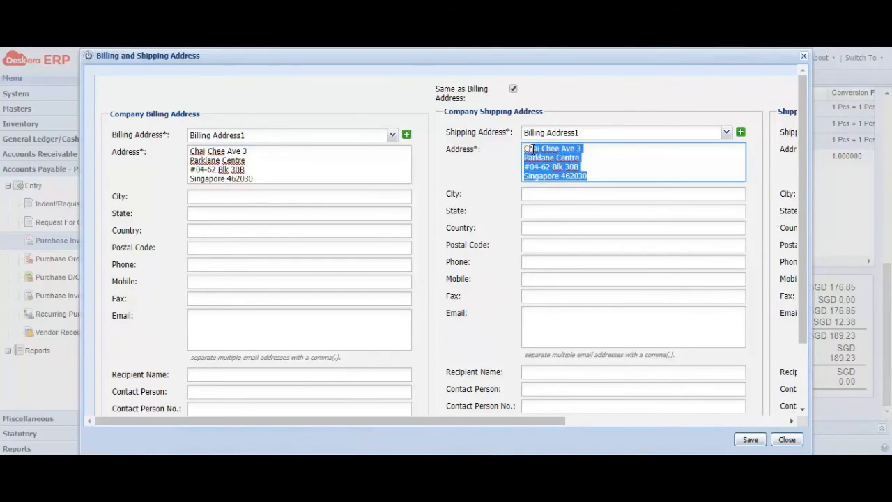
pyautogui.rightClick(540, 156)
pyautogui.click(567, 208)
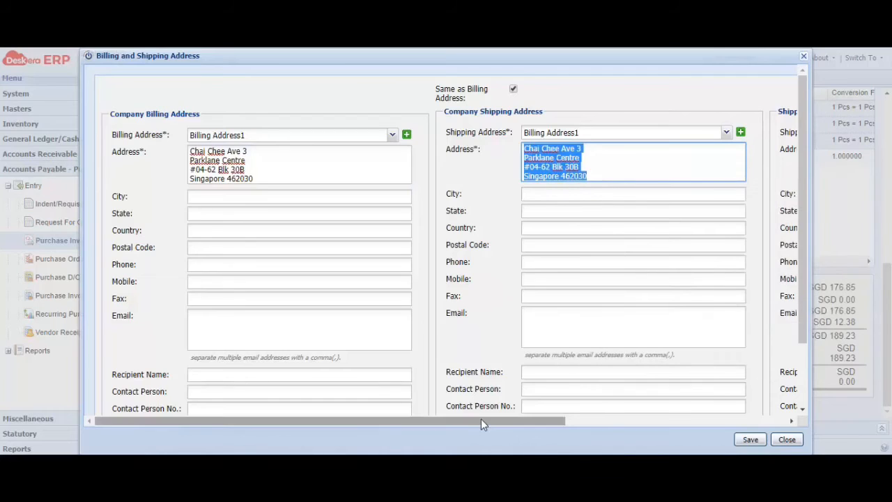
# Paste the copied address over the second shipping address and save the address details
pyautogui.moveTo(480, 423); pyautogui.dragTo(701, 423)
pyautogui.click(573, 152)
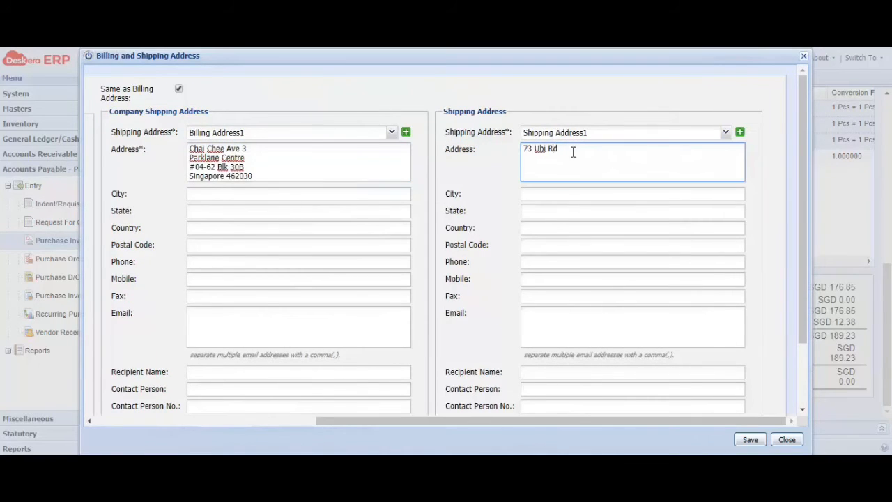
pyautogui.moveTo(573, 152); pyautogui.dragTo(513, 150)
pyautogui.click(571, 150)
pyautogui.rightClick(542, 152)
pyautogui.click(592, 216)
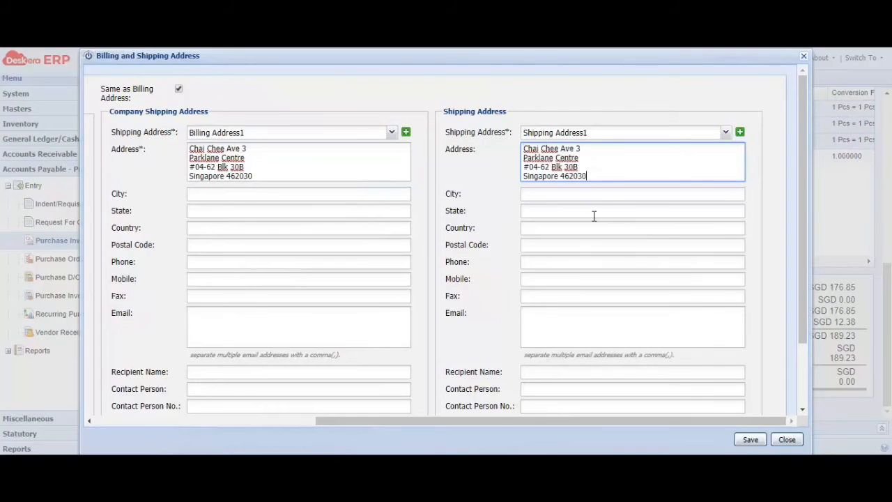
pyautogui.click(748, 439)
pyautogui.click(450, 272)
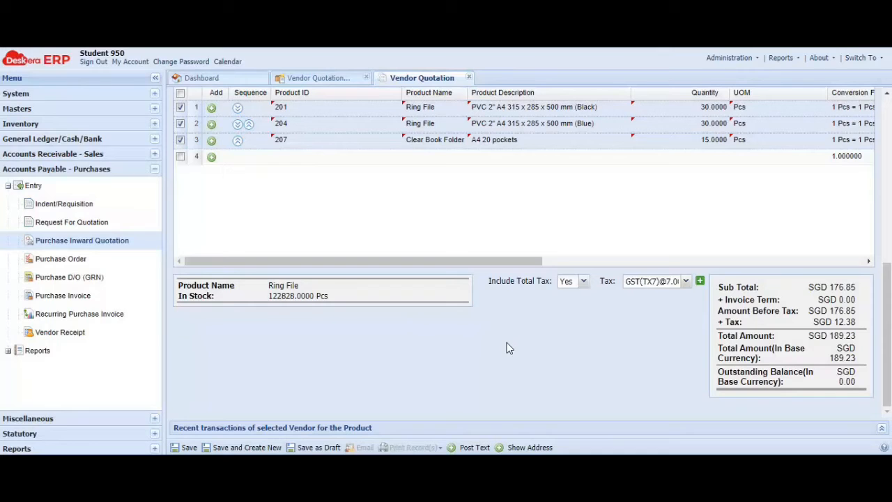
# Save vendor quotation VQp2-950v2 and acknowledge the saved message
pyautogui.click(186, 447)
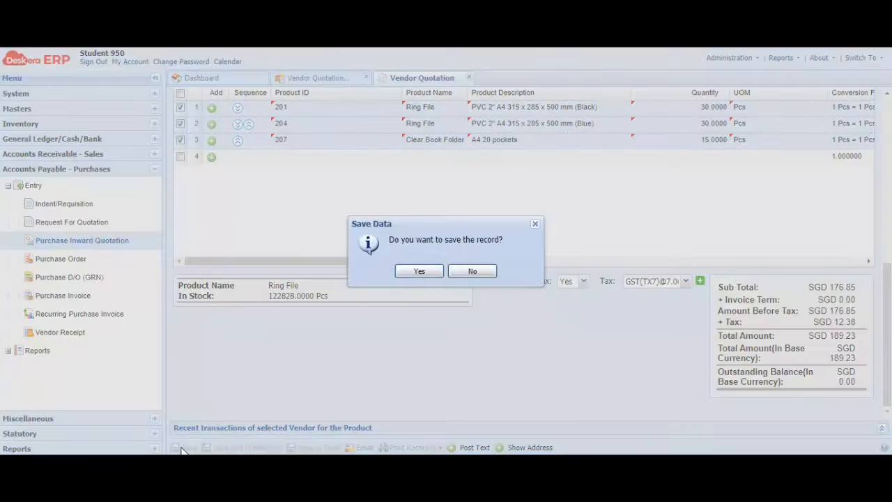
pyautogui.click(430, 272)
pyautogui.click(430, 271)
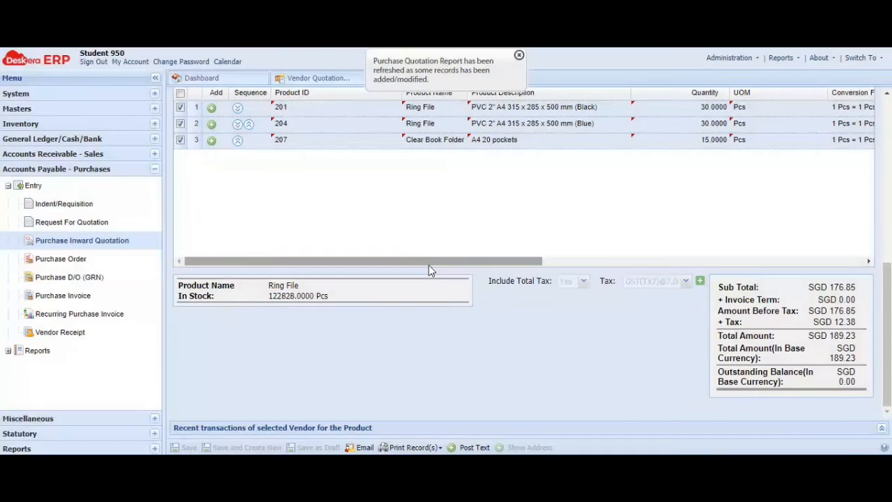
# Print the quotation with the Default Template, cancel the PDF save, and close the form
pyautogui.click(413, 446)
pyautogui.click(412, 416)
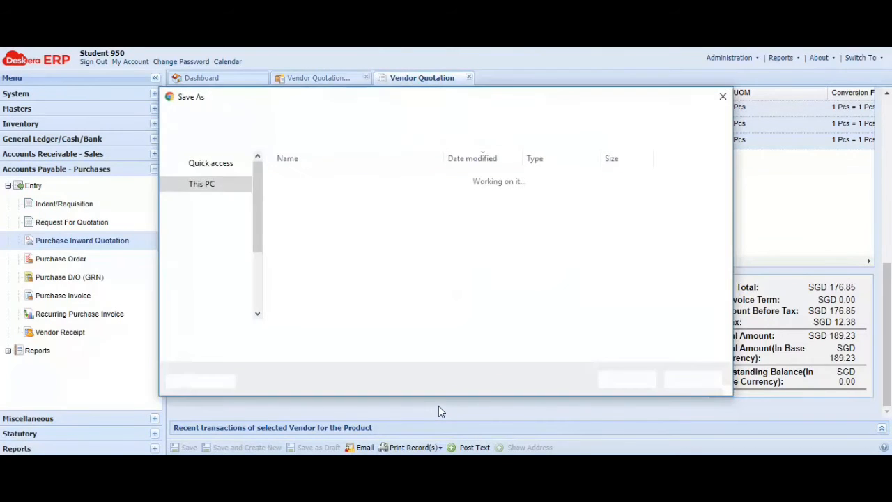
pyautogui.click(724, 98)
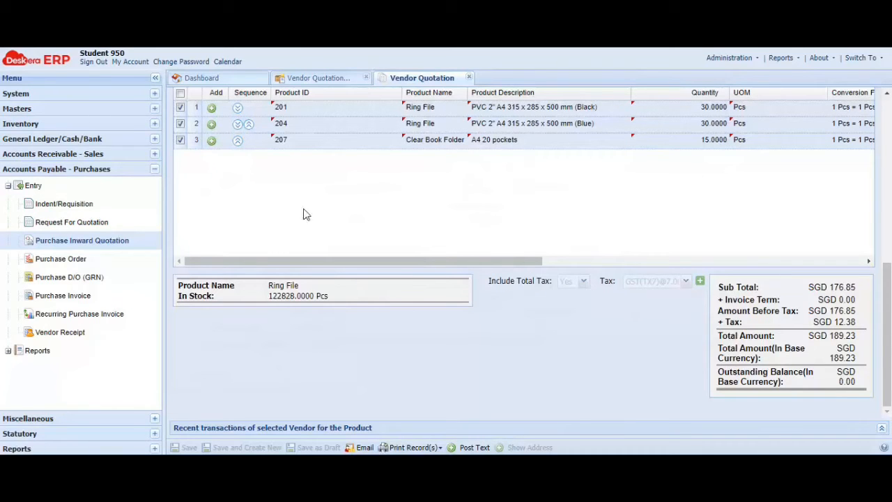
pyautogui.click(469, 77)
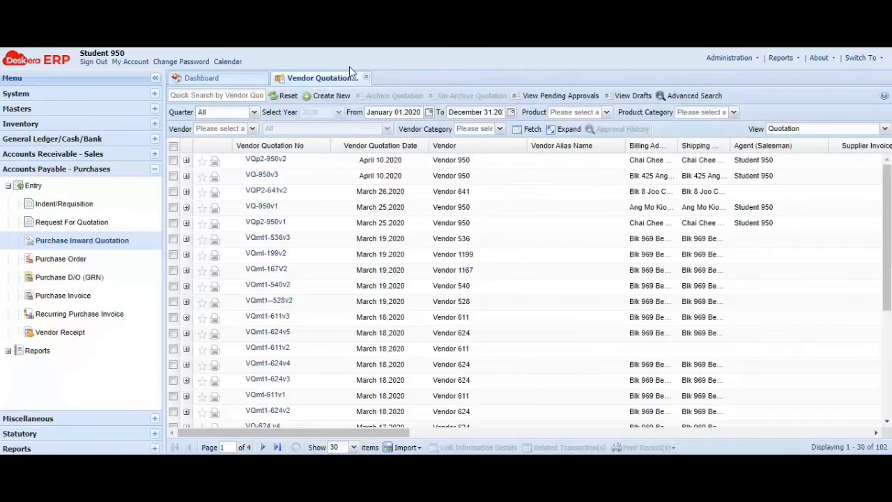
# Start a new purchase order for Vendor 950 from the Purchase Order list
pyautogui.click(365, 77)
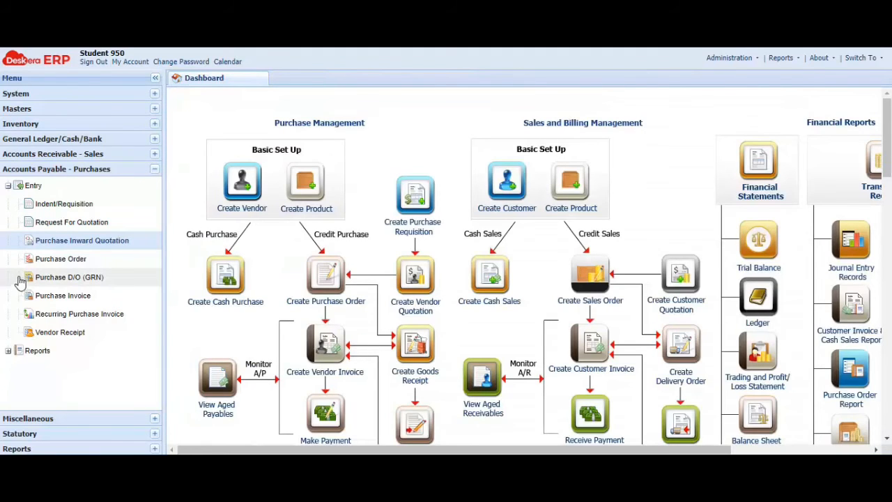
pyautogui.click(66, 260)
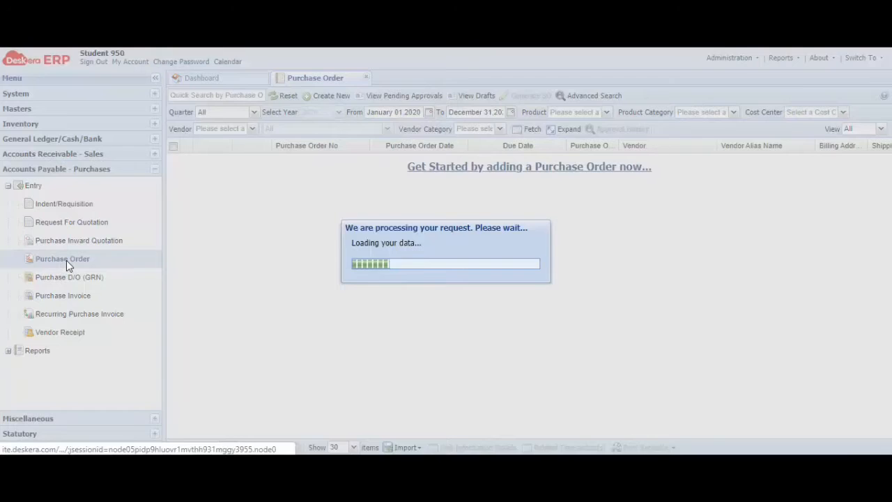
pyautogui.click(326, 97)
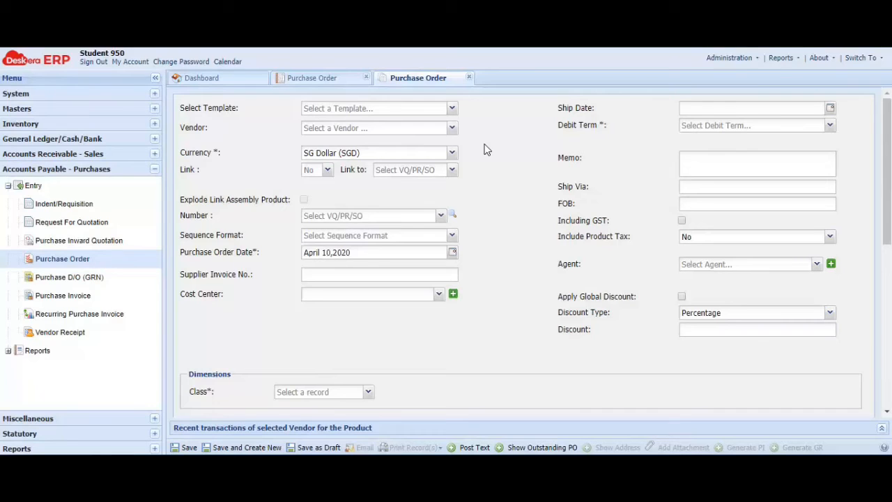
pyautogui.click(452, 130)
pyautogui.write('Vendo')
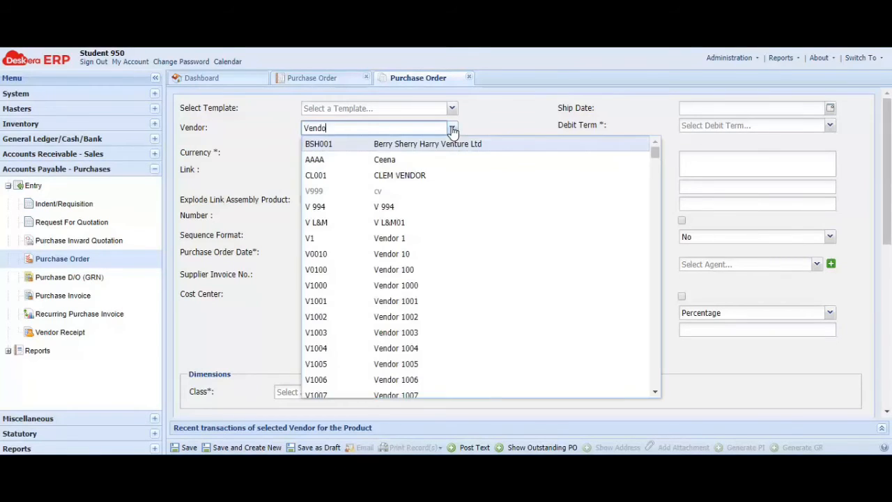
pyautogui.write('r 950')
pyautogui.click(441, 149)
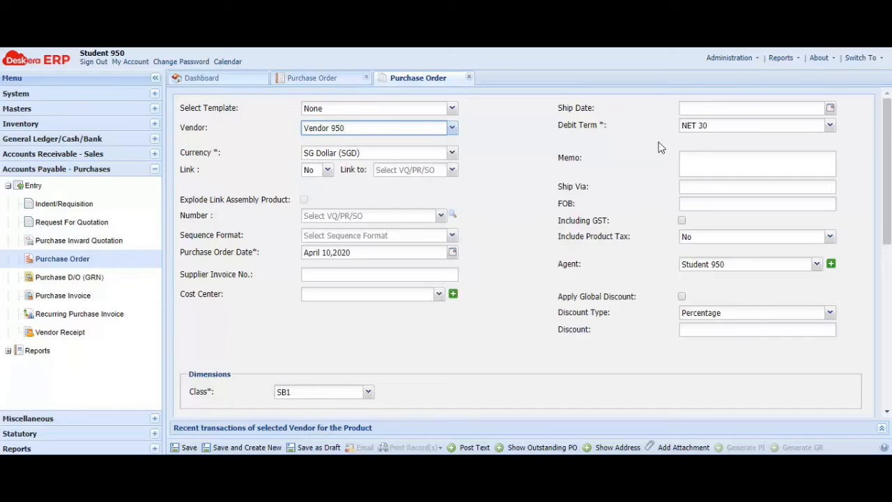
# Set the order's Link option to Yes with document type Vendor Quotation
pyautogui.click(326, 169)
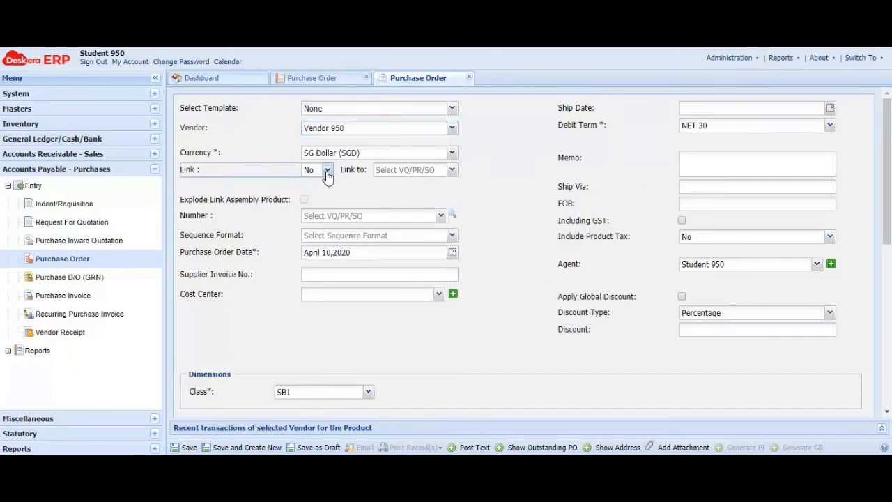
pyautogui.click(326, 181)
pyautogui.click(451, 169)
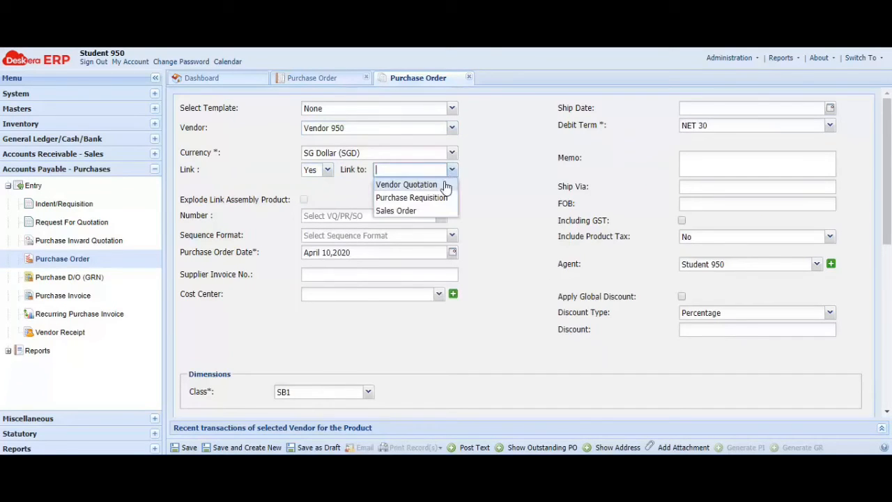
pyautogui.click(446, 183)
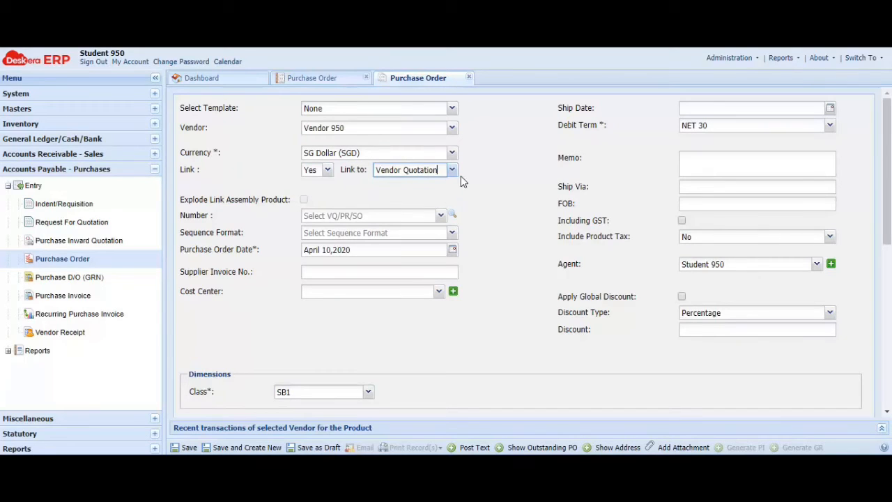
pyautogui.click(409, 219)
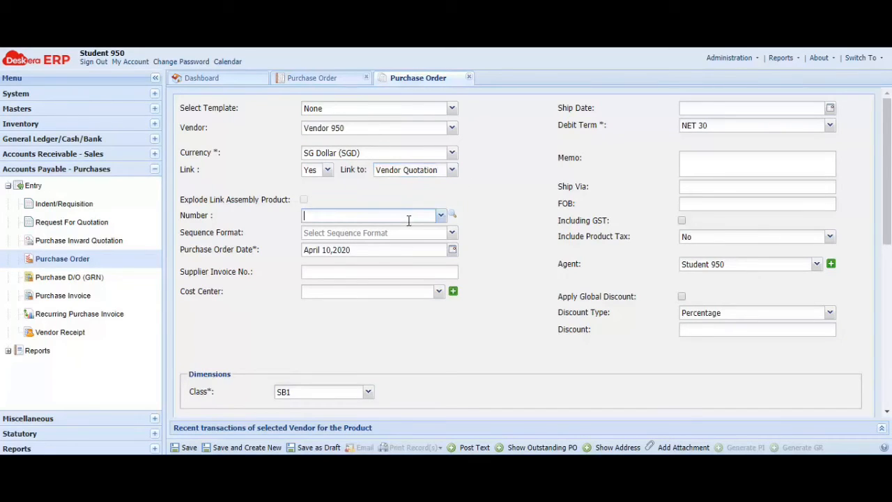
pyautogui.write('VQ')
pyautogui.write('p2')
pyautogui.moveTo(414, 217); pyautogui.dragTo(304, 218)
pyautogui.press('BackSpace')
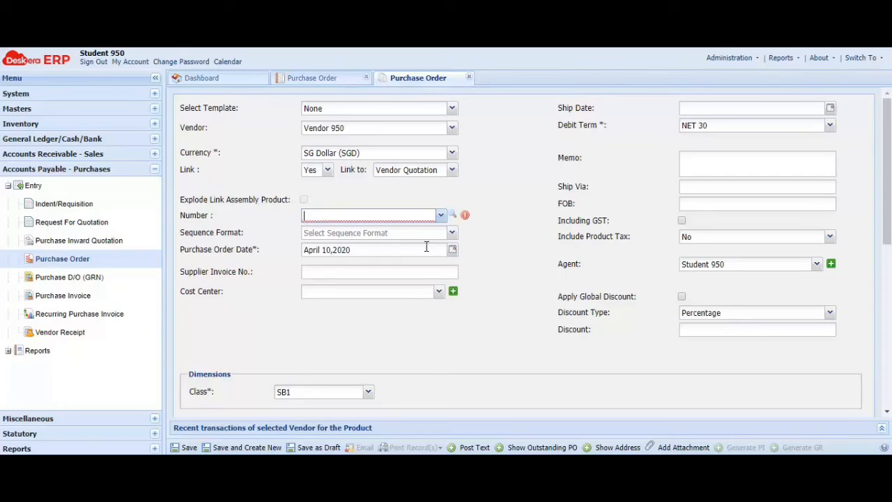
# Choose sequence format NA and link quotation VQp2-950v2 as the order's source
pyautogui.click(452, 232)
pyautogui.click(371, 248)
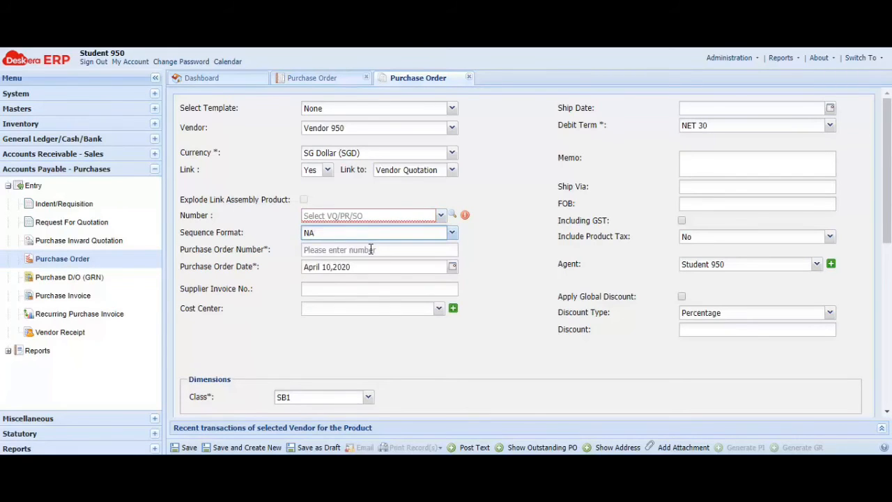
pyautogui.click(370, 250)
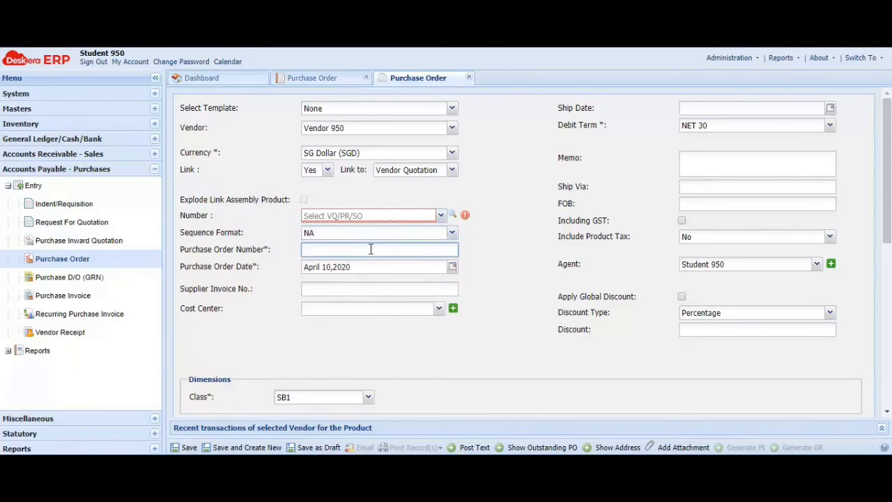
pyautogui.click(373, 218)
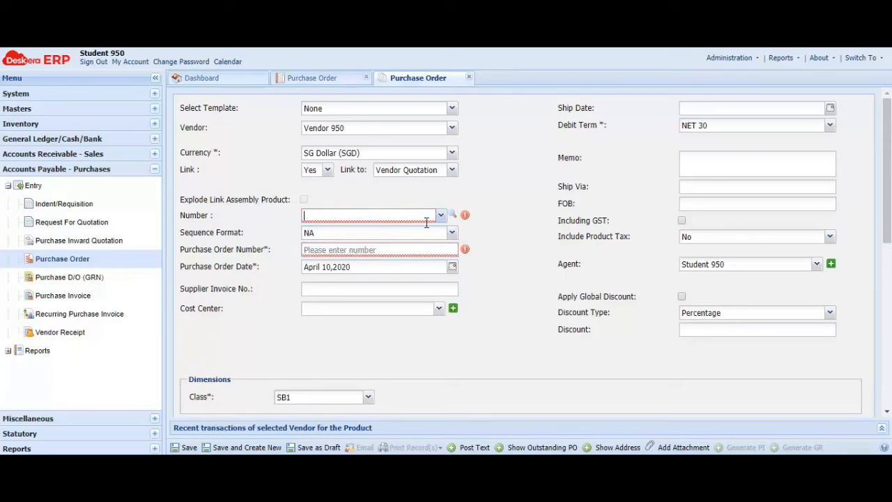
pyautogui.click(440, 216)
pyautogui.click(348, 231)
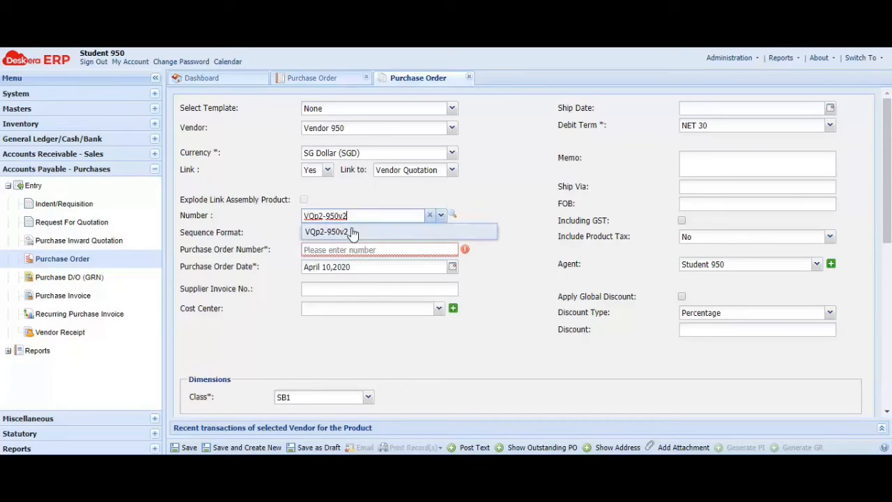
pyautogui.click(339, 232)
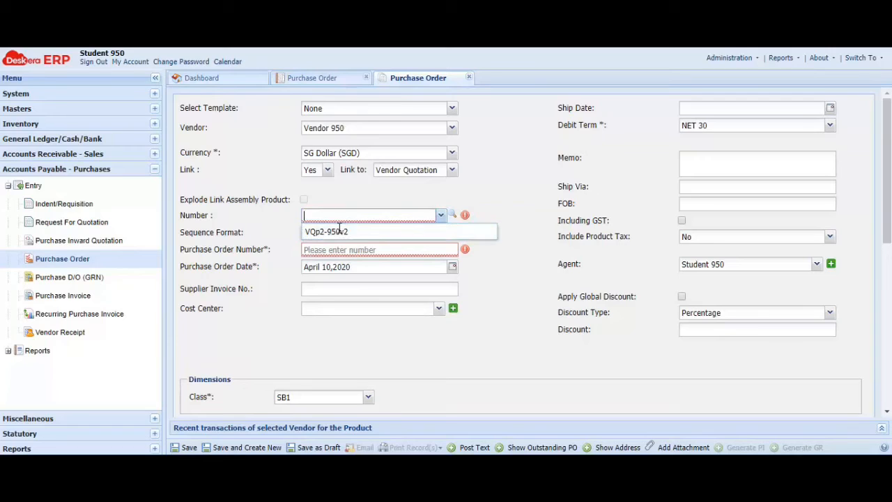
pyautogui.click(364, 234)
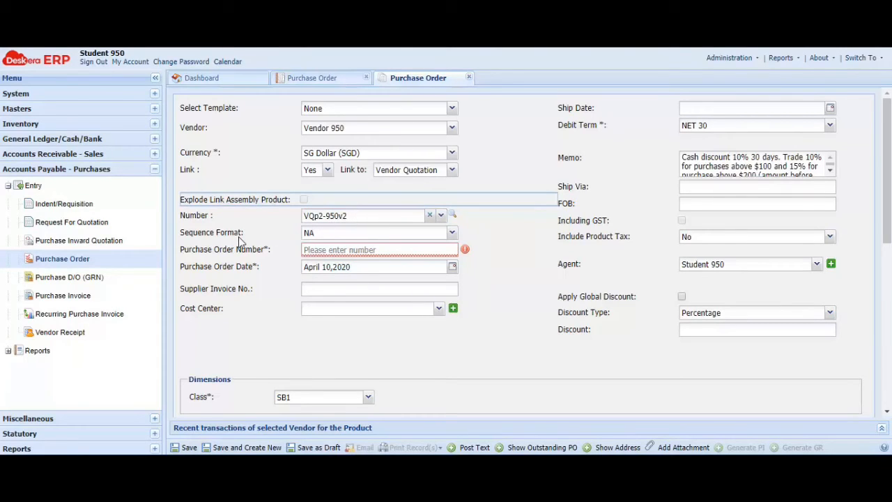
pyautogui.click(350, 254)
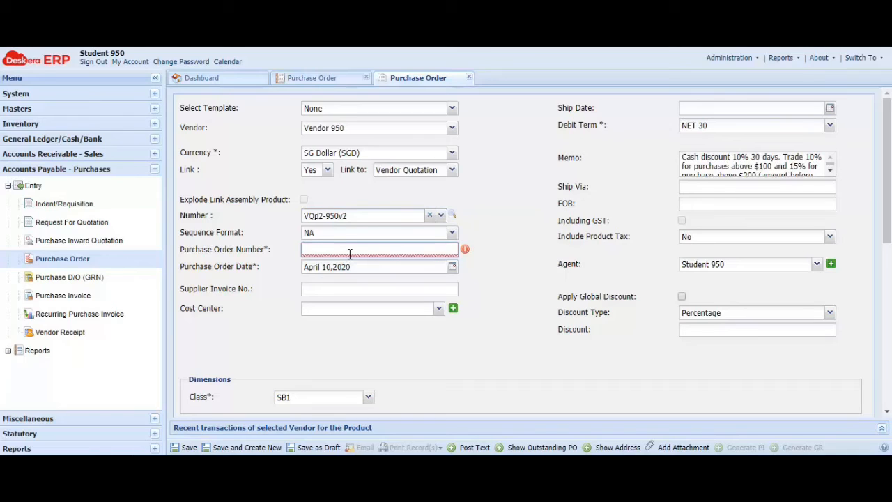
# Enter POp2-950v2 as the purchase order number
pyautogui.write('POp2')
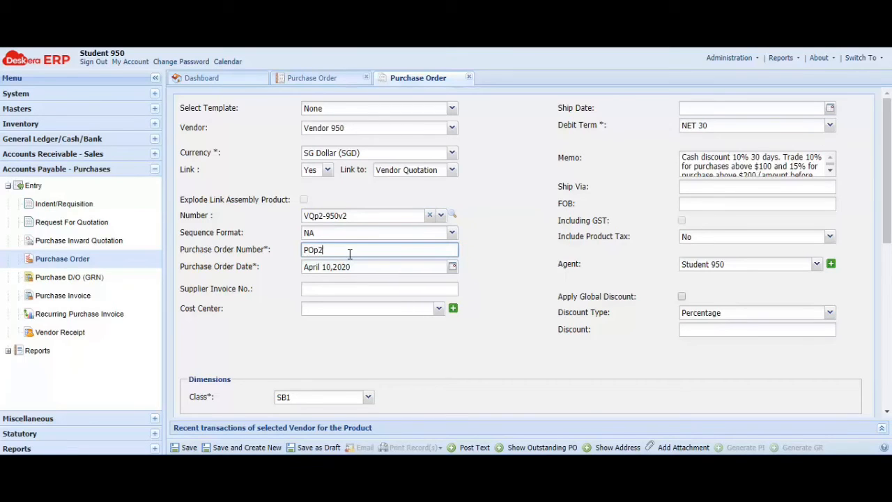
pyautogui.write('-950v2')
pyautogui.click(505, 248)
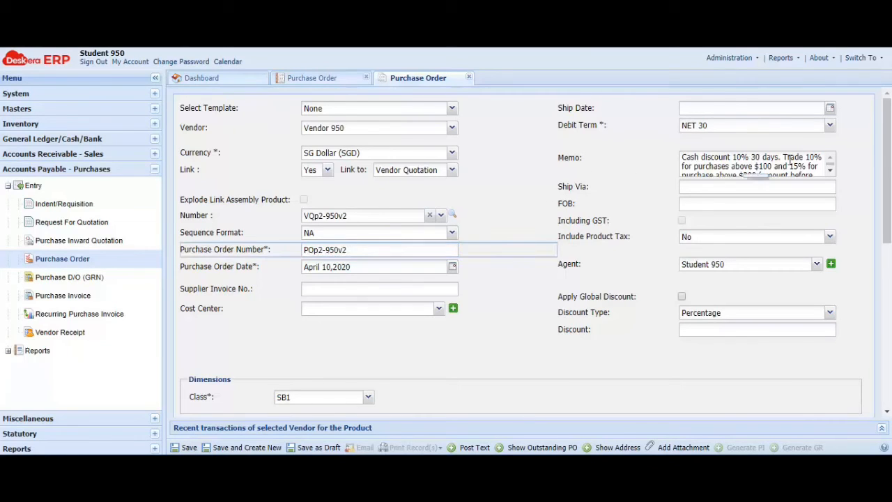
pyautogui.scroll(-4, 791, 164)
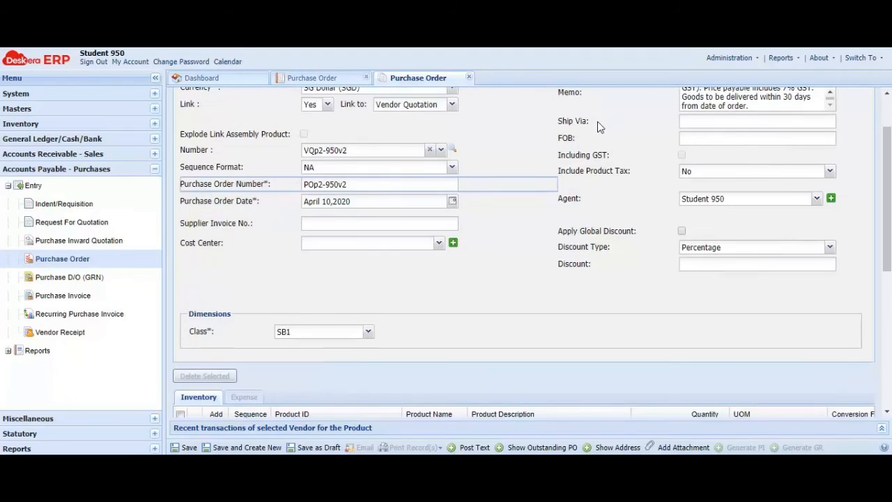
pyautogui.scroll(3, 293, 261)
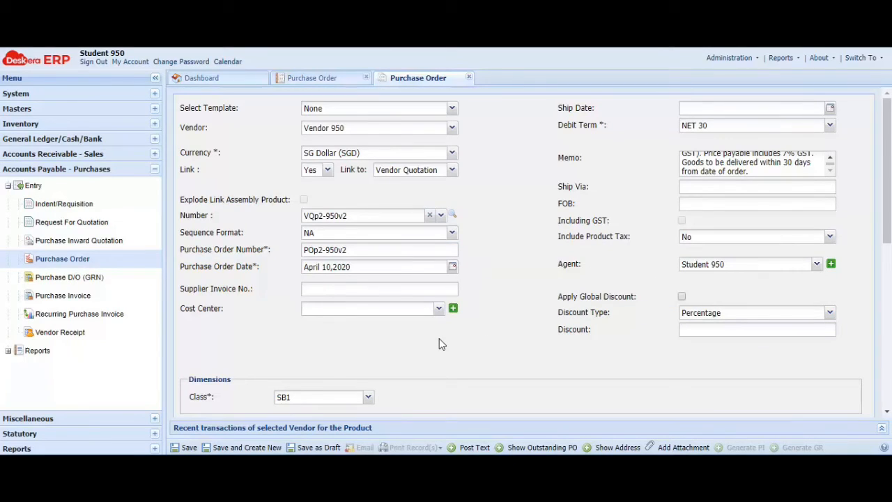
pyautogui.scroll(-5, 443, 334)
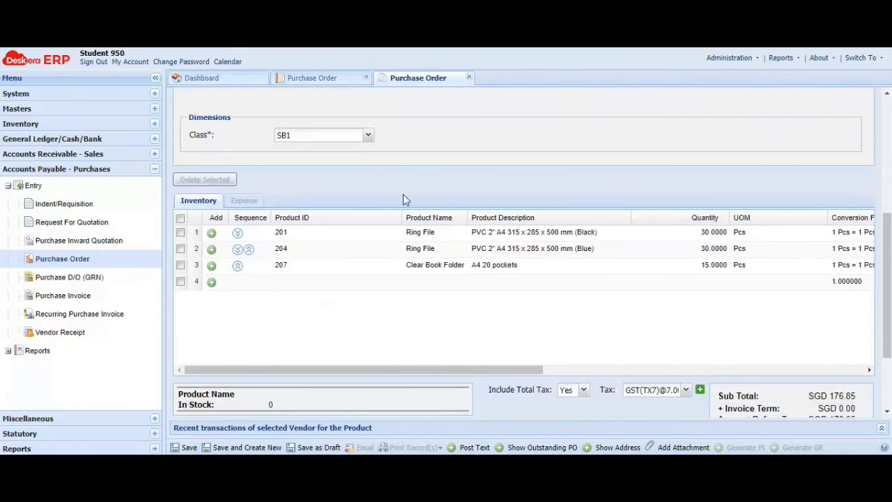
pyautogui.scroll(-3, 801, 218)
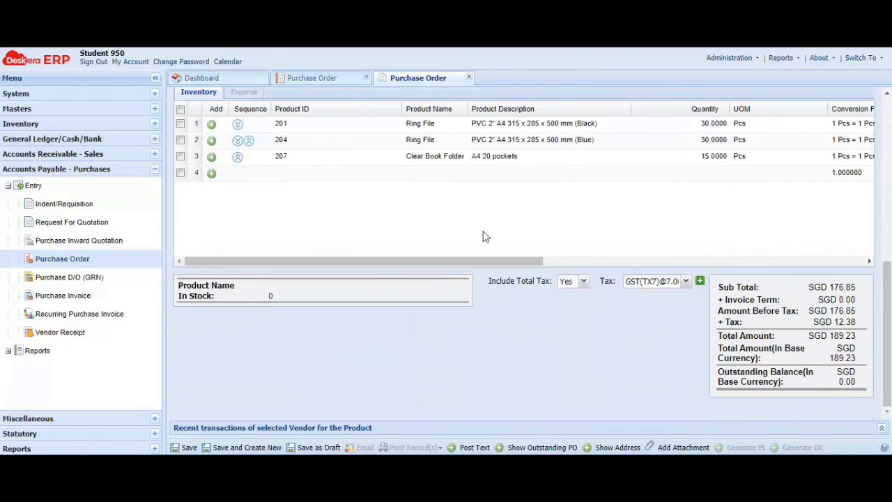
pyautogui.scroll(5, 491, 229)
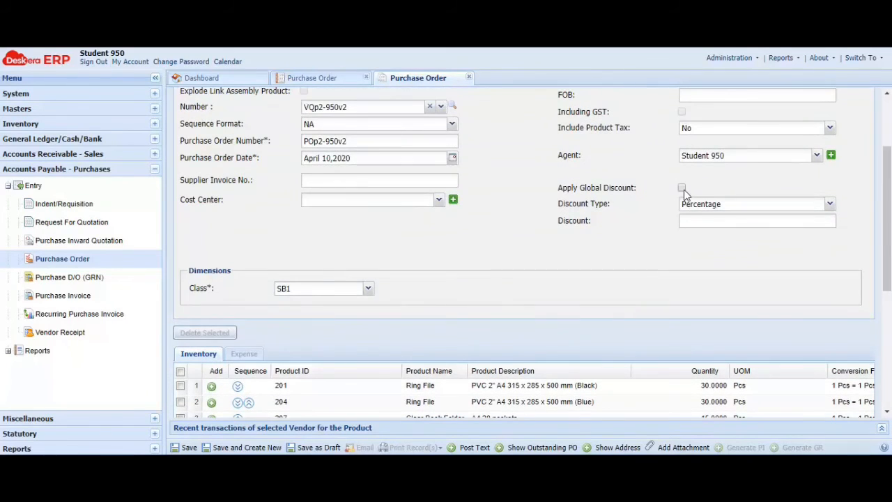
# Apply a 10% global discount to all items and save the purchase order
pyautogui.click(682, 190)
pyautogui.click(418, 270)
pyautogui.click(701, 219)
pyautogui.write('10')
pyautogui.click(615, 242)
pyautogui.scroll(-3, 615, 242)
pyautogui.scroll(-1, 615, 243)
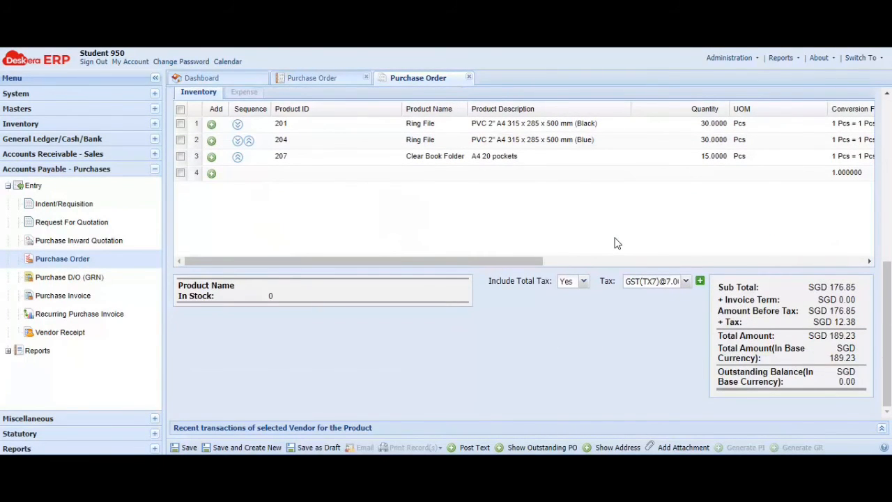
pyautogui.click(186, 447)
pyautogui.click(413, 269)
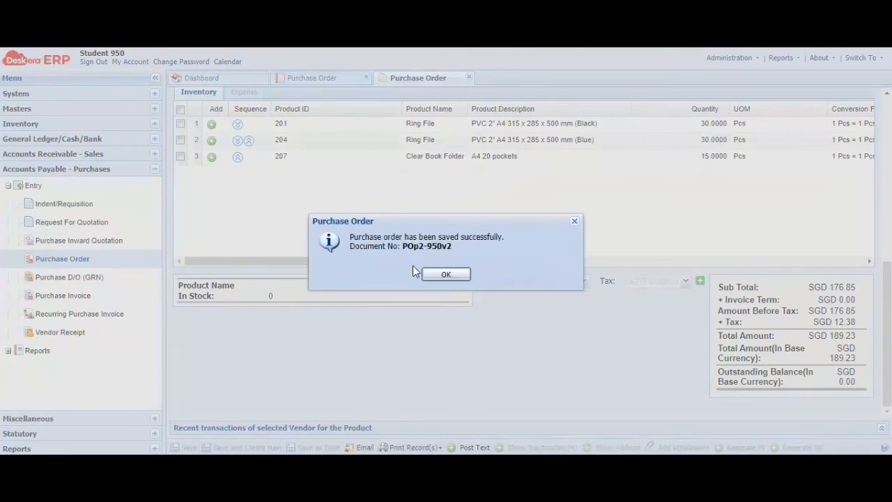
# Print the purchase order with the Default Template, then cancel the PDF save
pyautogui.click(449, 274)
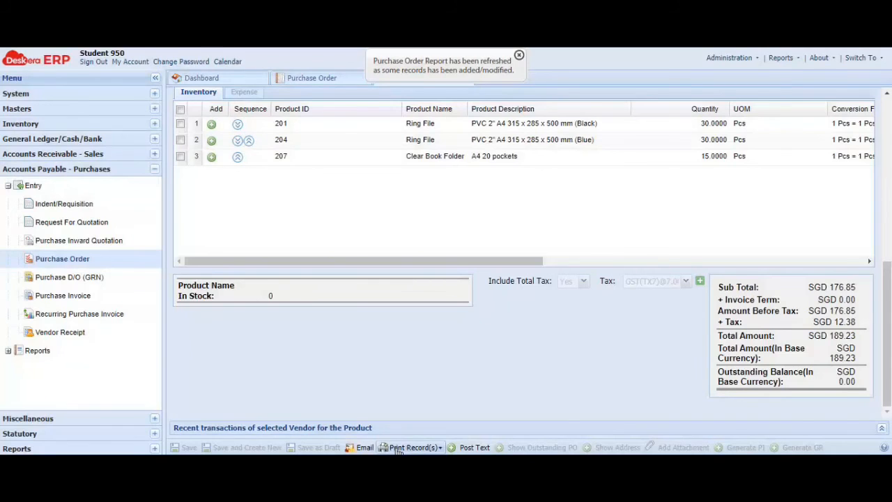
pyautogui.click(418, 447)
pyautogui.click(427, 416)
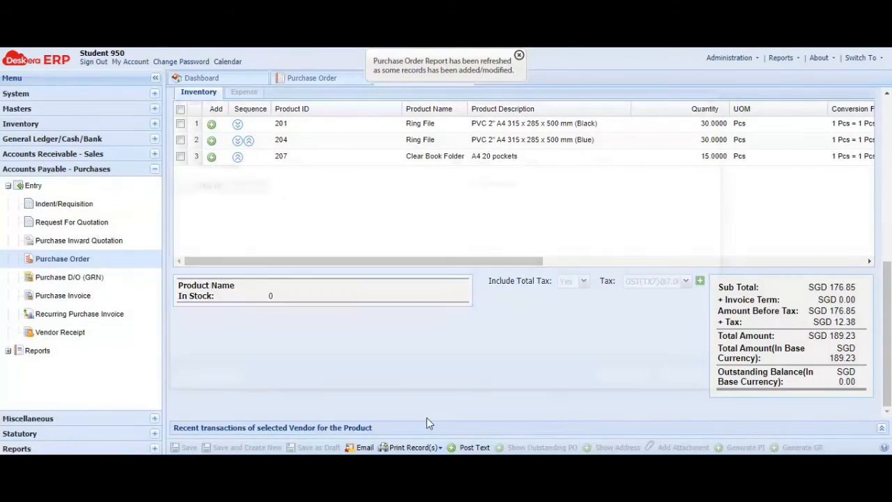
pyautogui.click(684, 382)
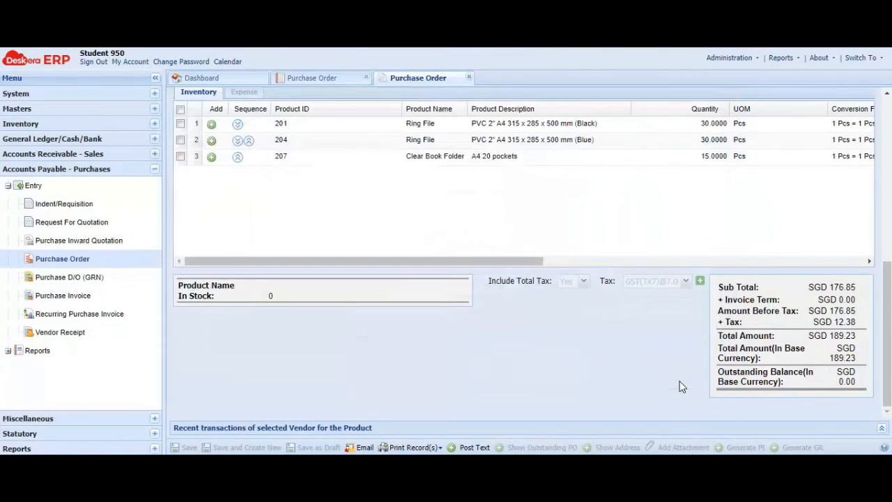
# Close both Purchase Order tabs and open the Purchase D/O (GRN) list
pyautogui.click(469, 77)
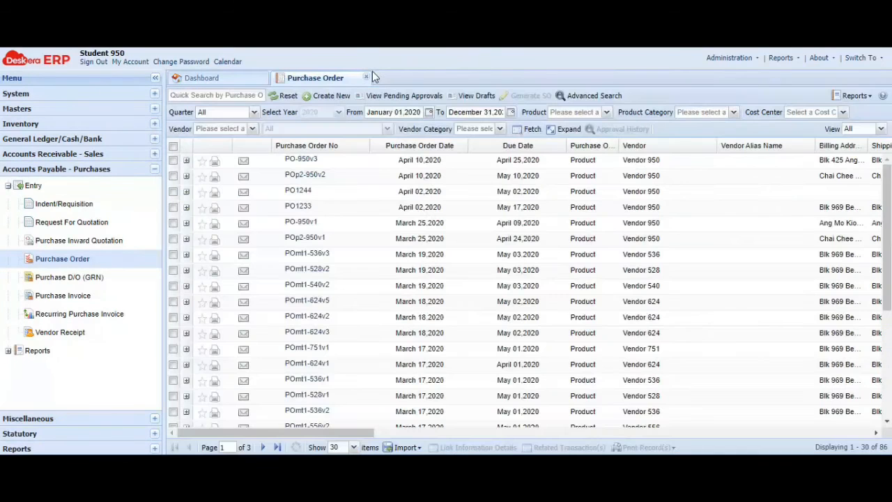
pyautogui.click(367, 77)
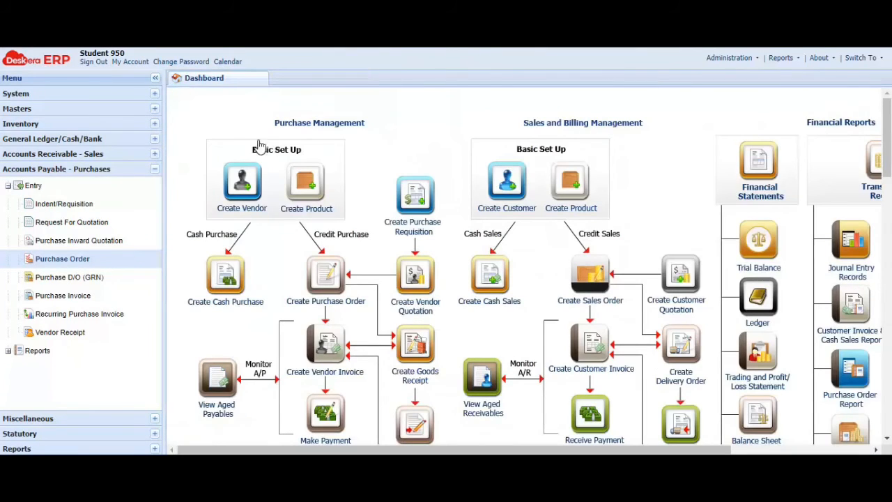
pyautogui.click(64, 279)
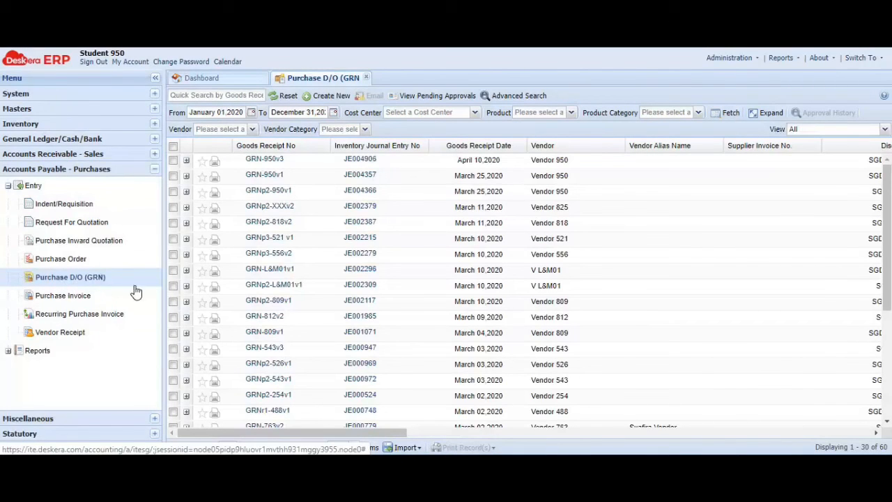
# Create a new goods receipt for Vendor 950
pyautogui.click(326, 96)
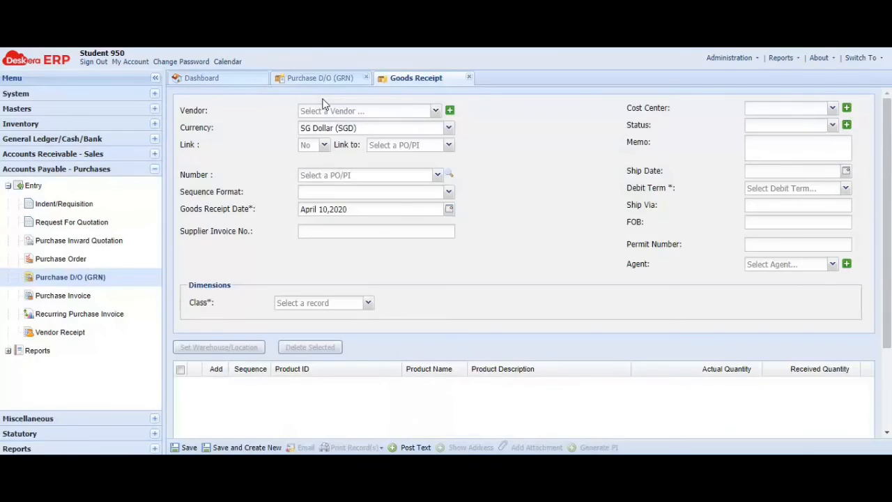
pyautogui.click(428, 111)
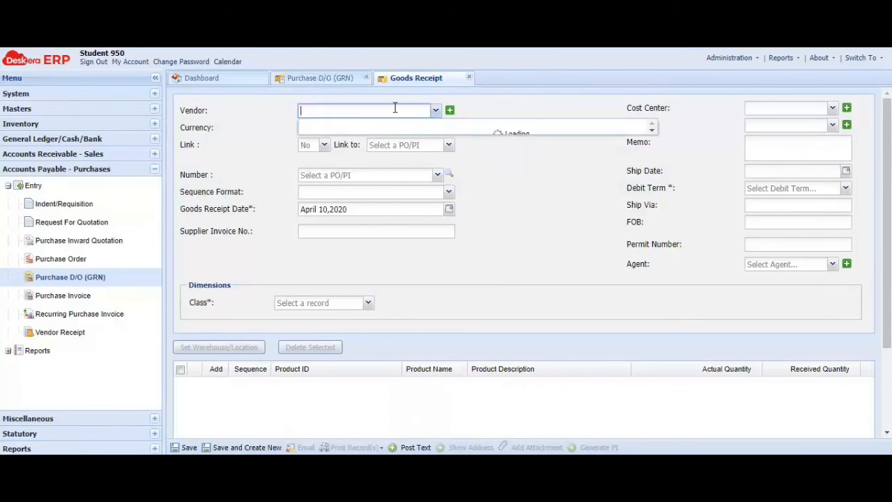
pyautogui.write('Vendor 950')
pyautogui.click(364, 128)
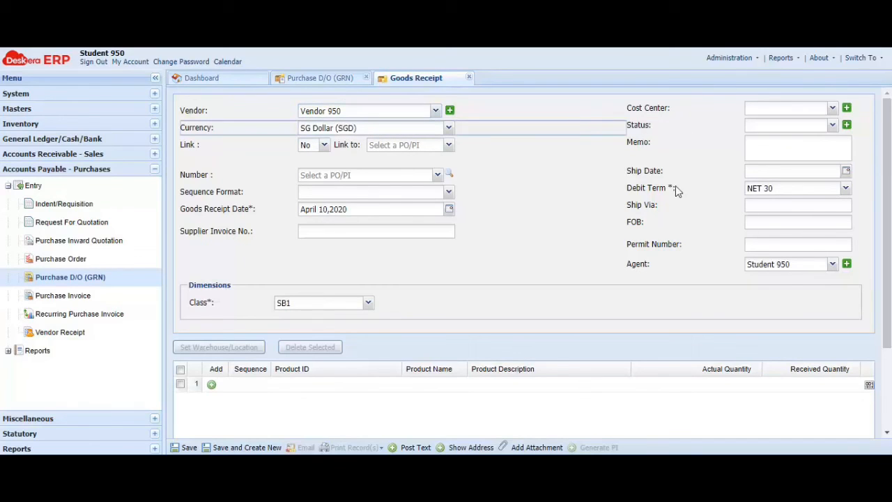
# Link the goods receipt to purchase order POp2-950v2
pyautogui.click(324, 145)
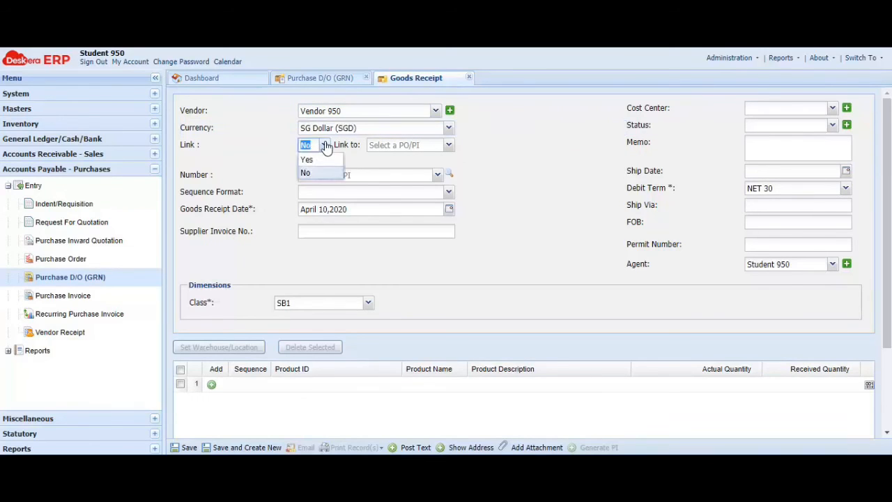
pyautogui.click(307, 159)
pyautogui.click(450, 145)
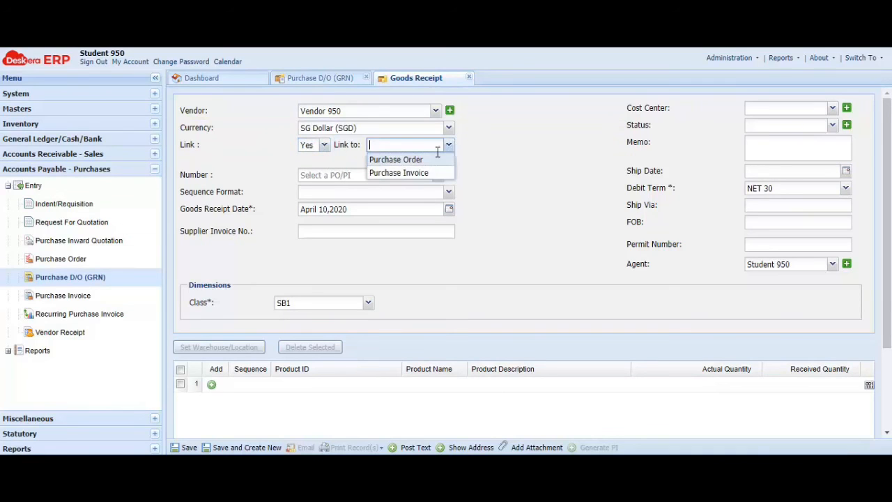
pyautogui.click(437, 160)
pyautogui.click(437, 176)
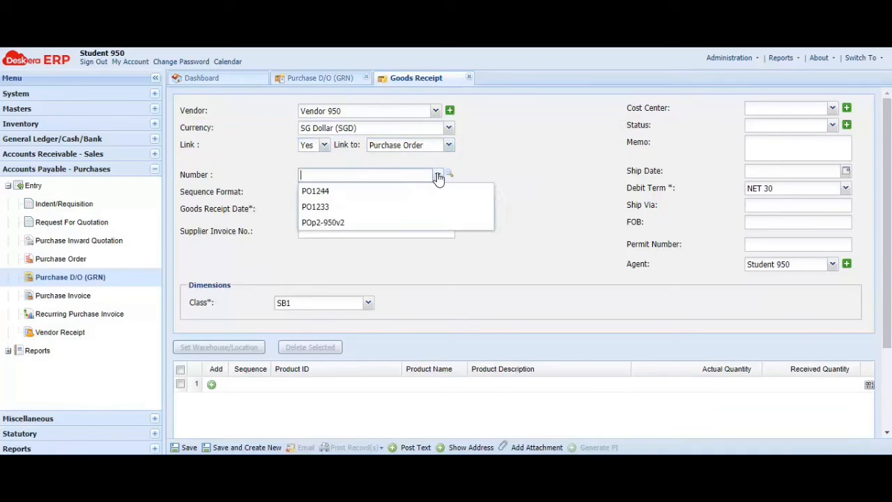
pyautogui.click(335, 223)
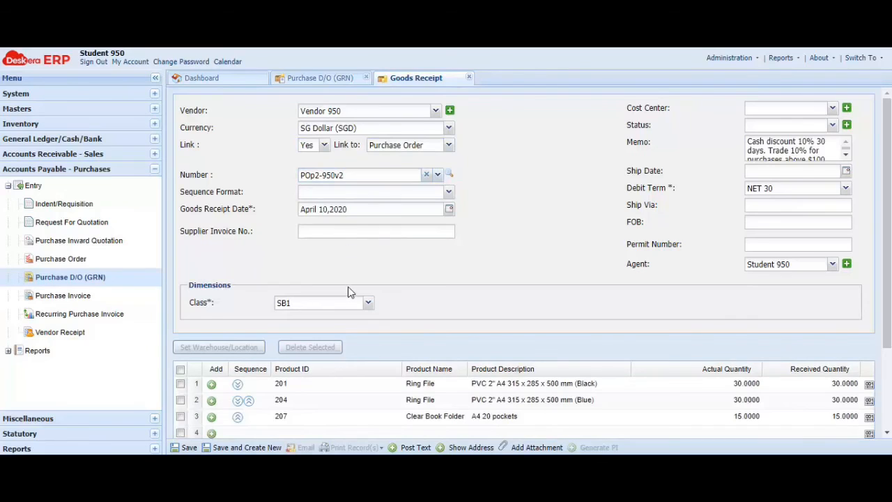
# Set sequence format NA and number the receipt GRNp2-950v2
pyautogui.click(448, 192)
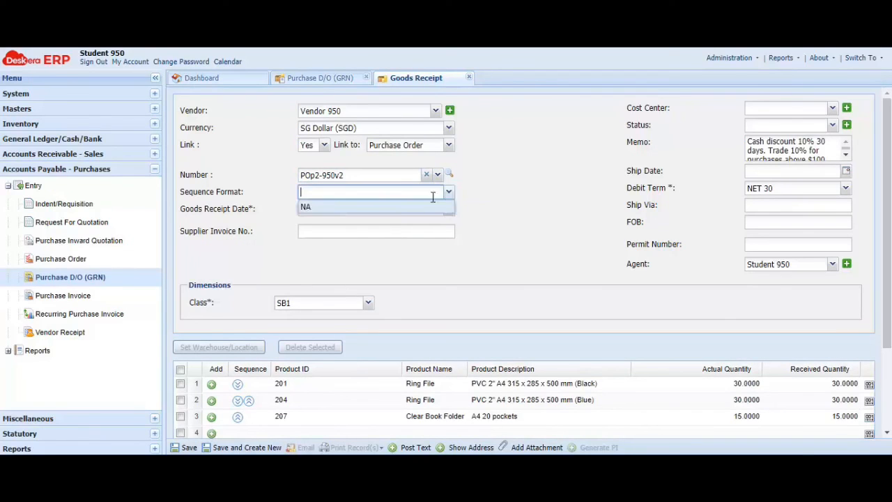
pyautogui.click(391, 210)
pyautogui.click(327, 209)
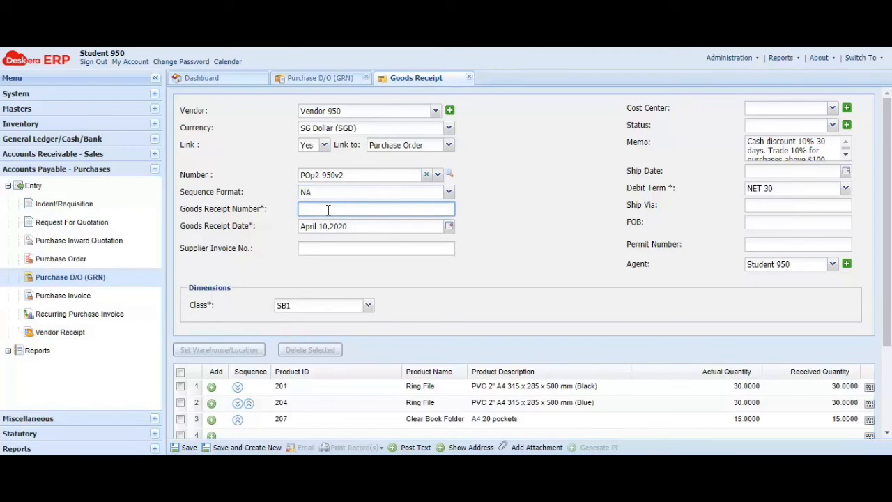
pyautogui.write('GRNp2-950v2')
pyautogui.click(521, 244)
pyautogui.click(537, 196)
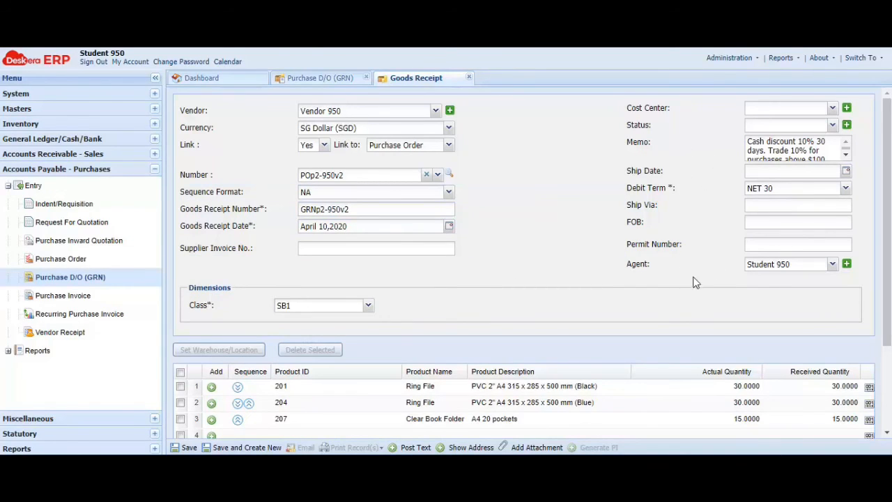
pyautogui.scroll(-3, 420, 299)
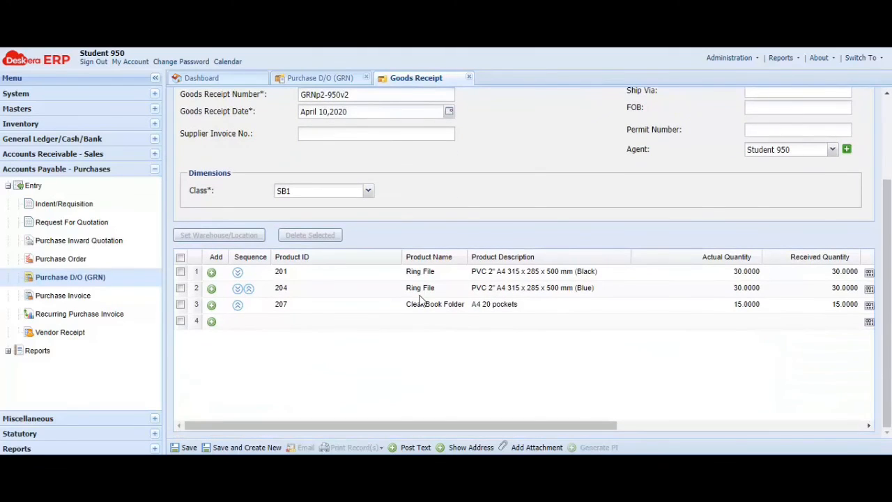
# Review the addresses, then save goods receipt GRNp2-950v2 and confirm
pyautogui.click(471, 446)
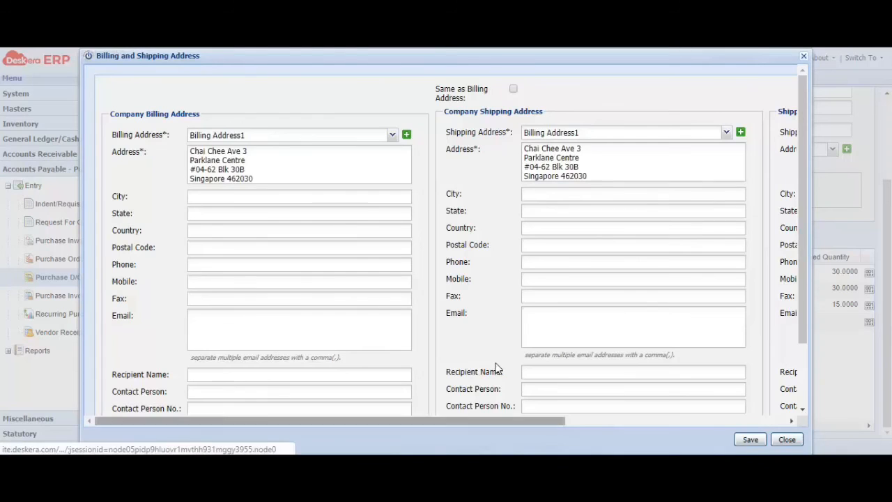
pyautogui.click(804, 58)
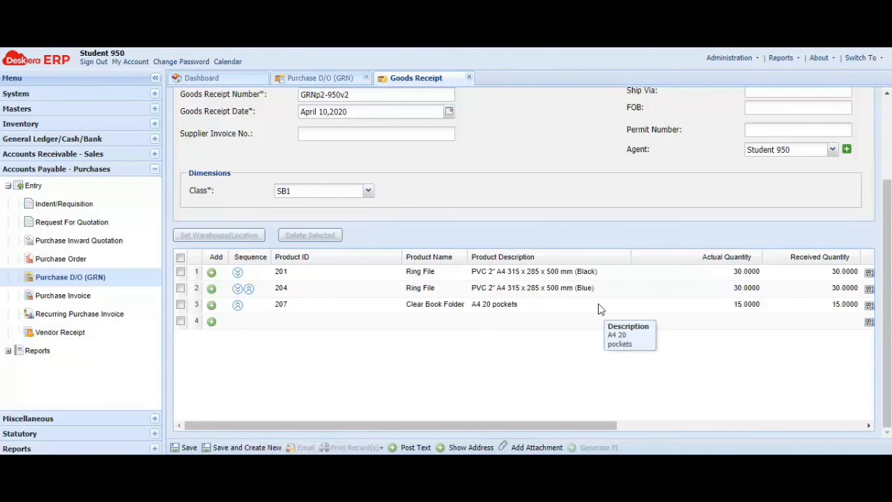
pyautogui.click(184, 447)
pyautogui.click(418, 271)
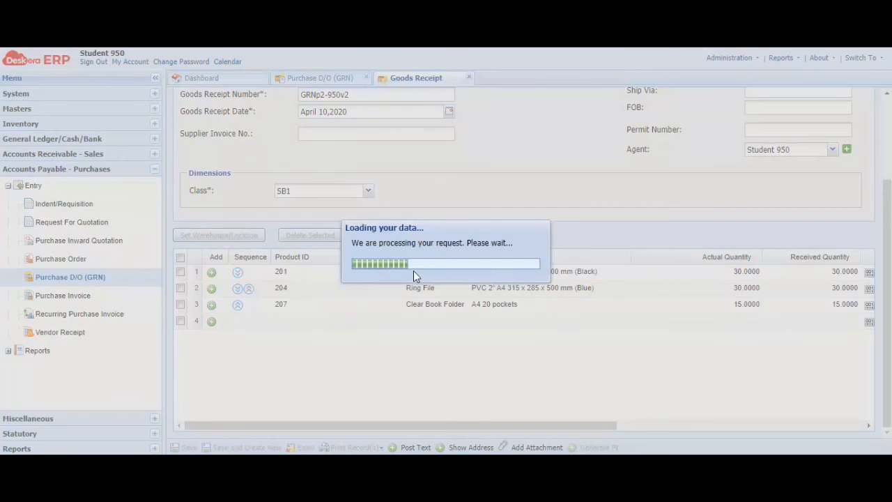
pyautogui.click(445, 273)
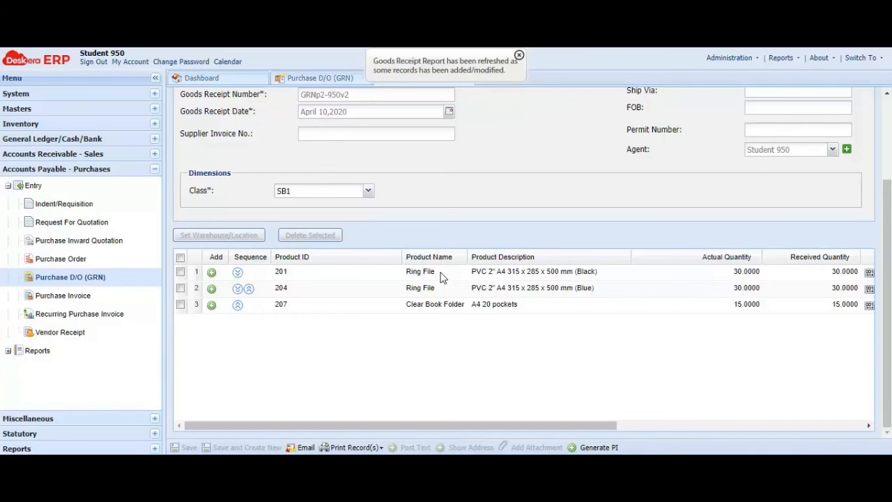
# Print the goods receipt with the Default Template to get the PDF save dialog
pyautogui.click(356, 446)
pyautogui.click(379, 414)
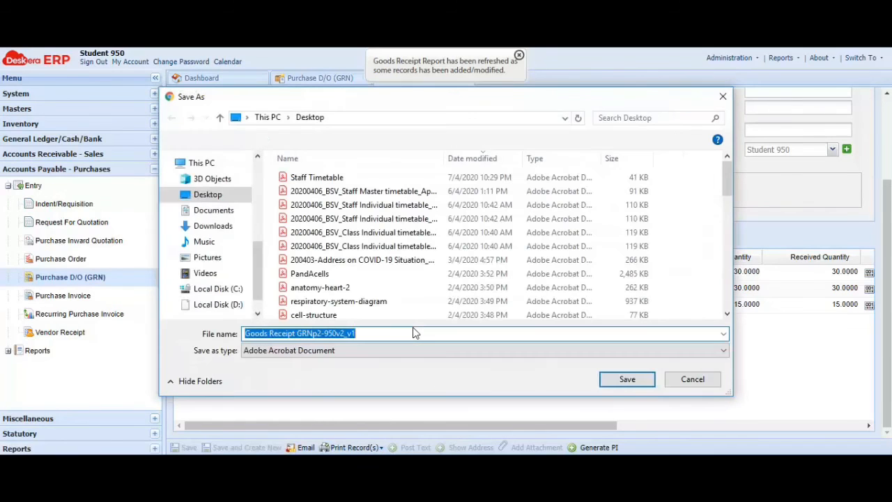